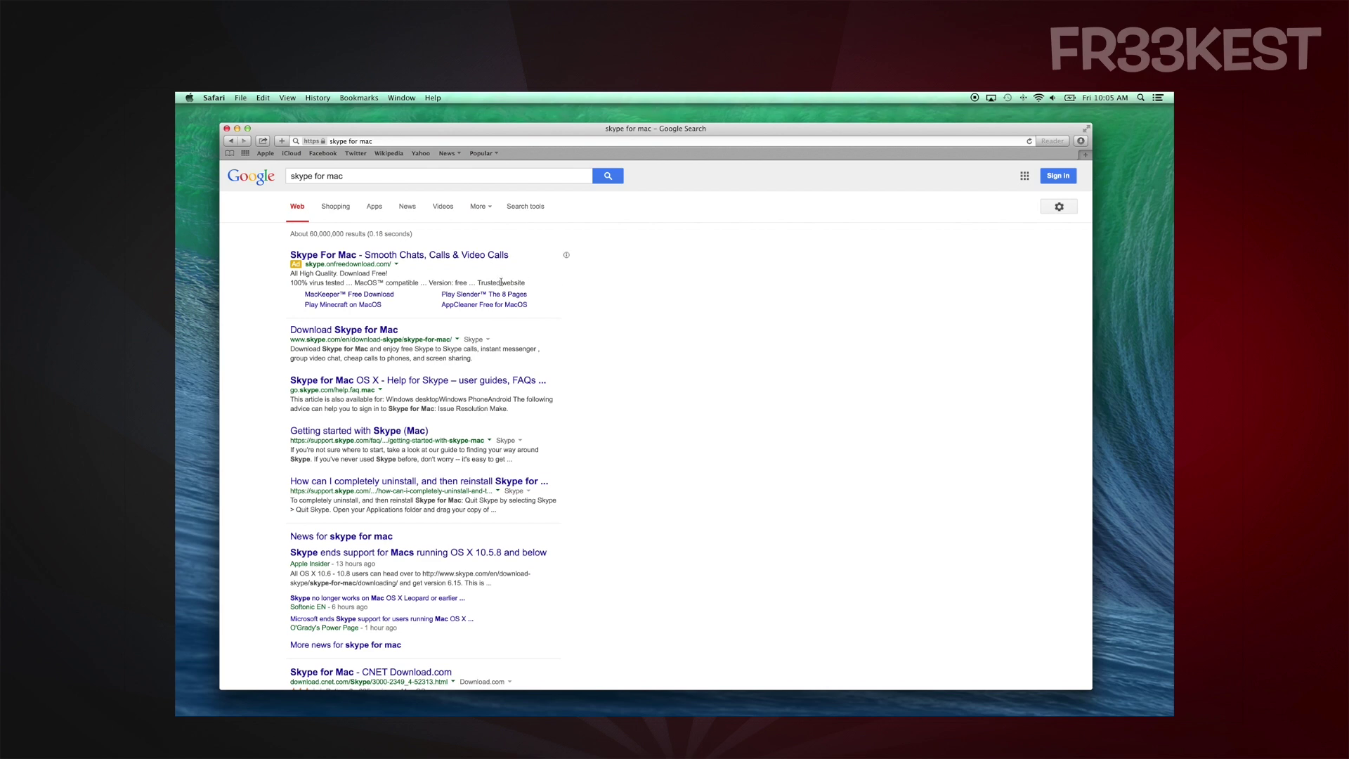
Open the Skype for Mac download page and start downloading Skype for Mac
left_click(377, 330)
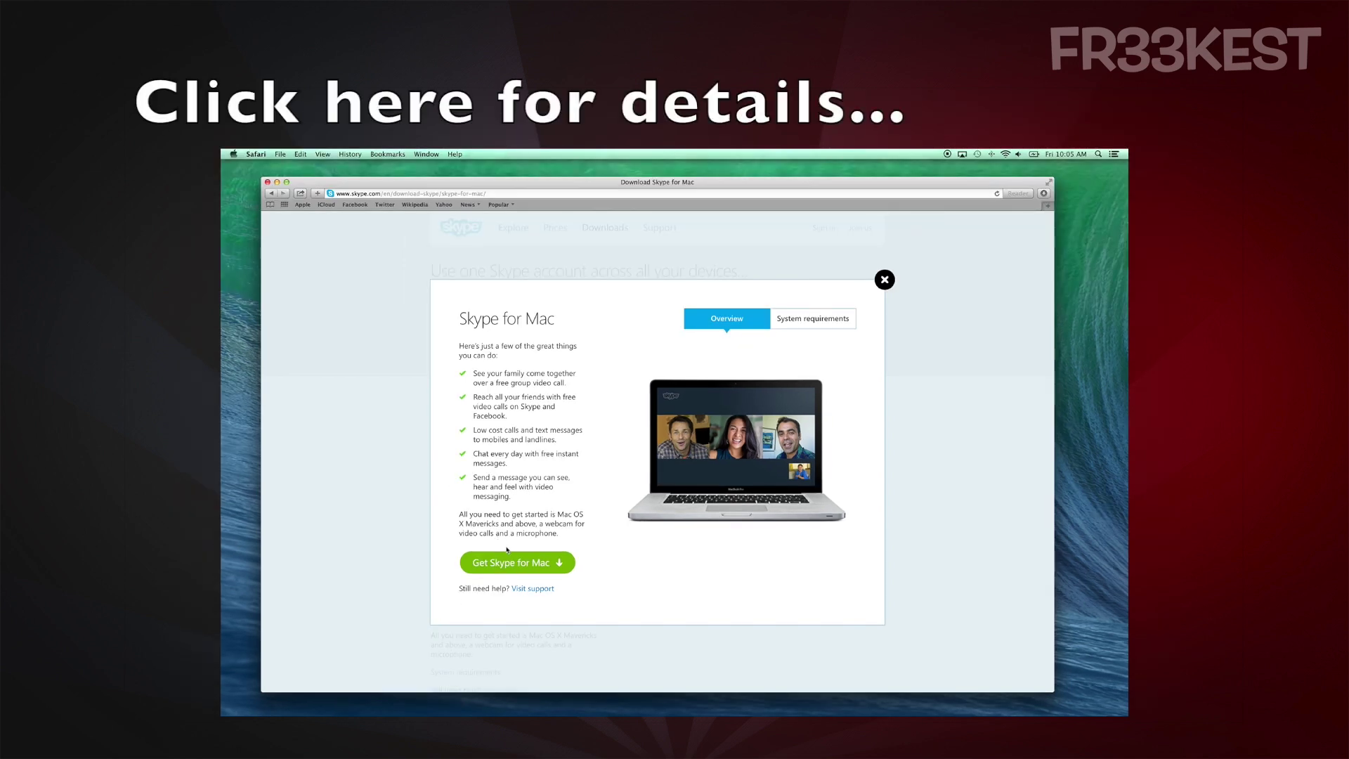
left_click(518, 545)
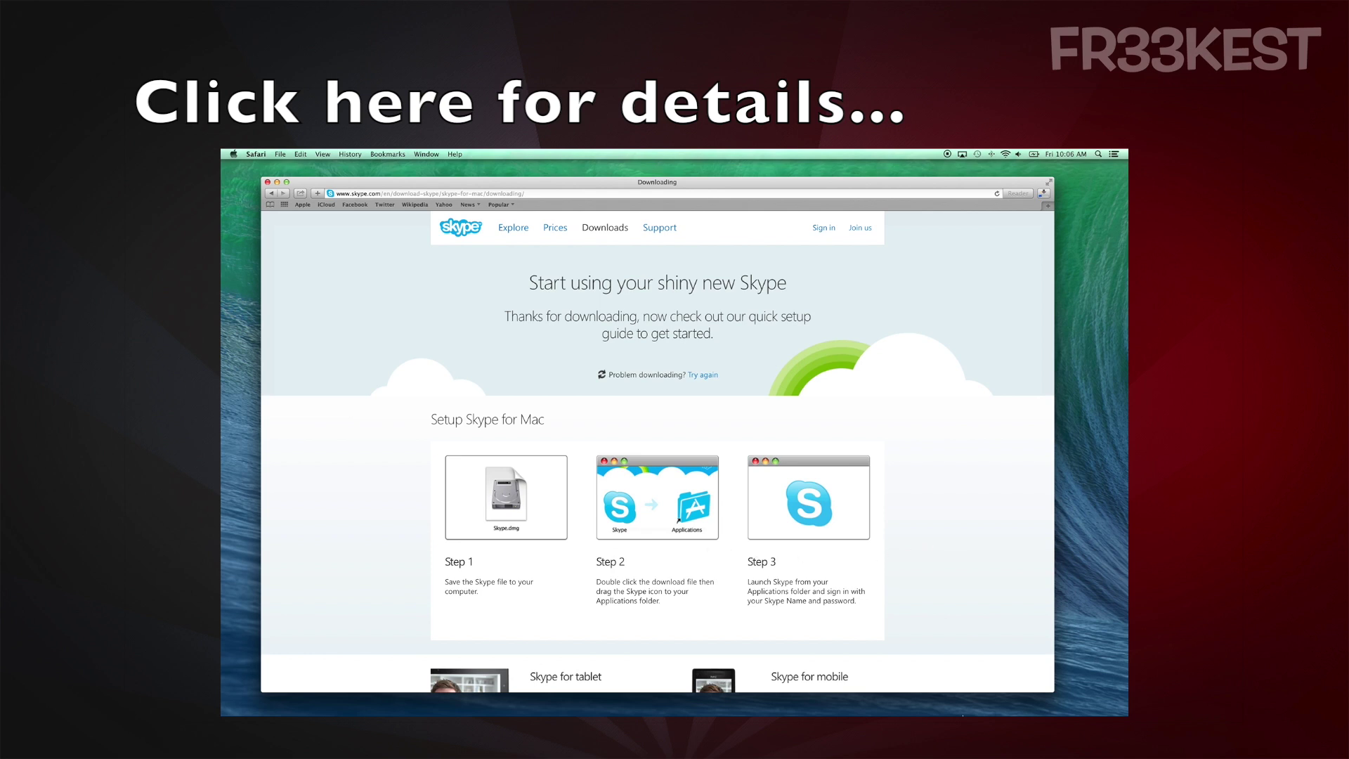
mouse_move(875, 703)
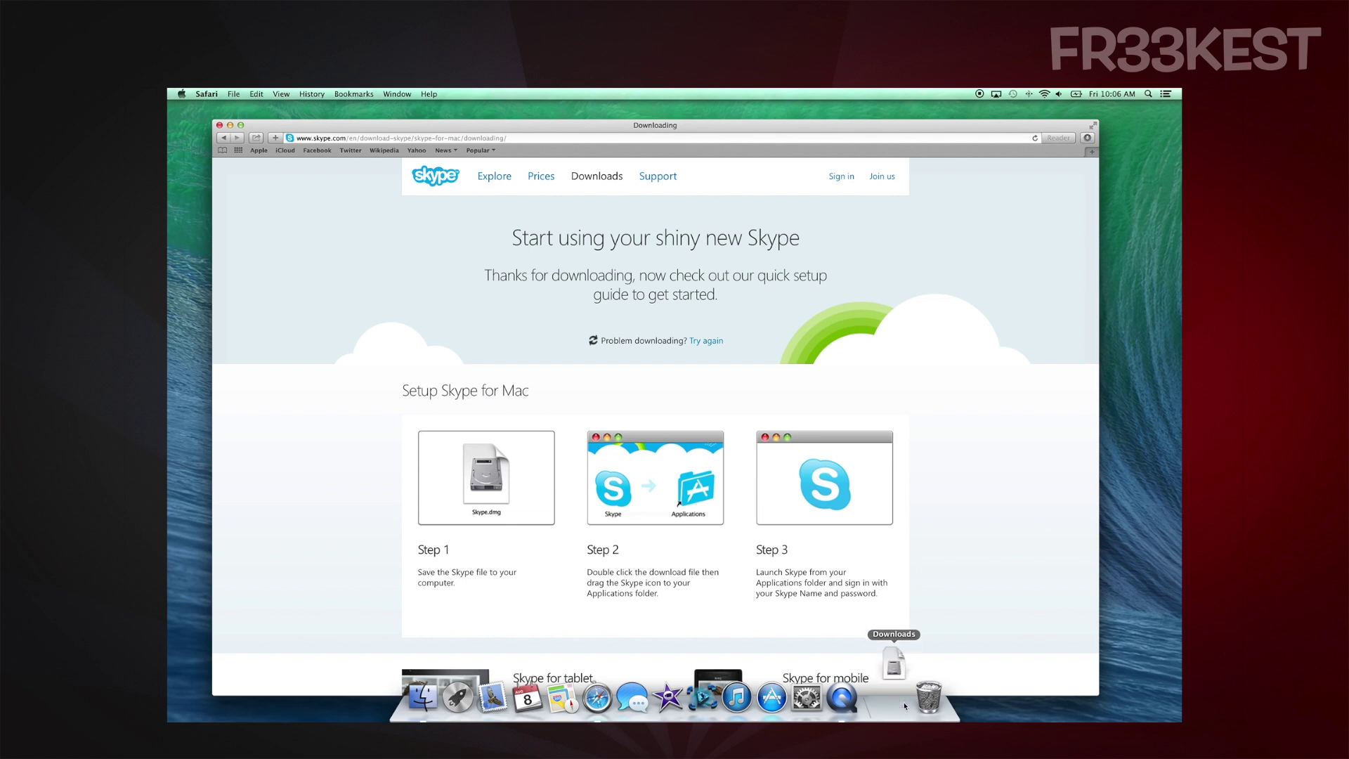
Open Skype_6.19.0.442.dmg from Downloads and drag Skype into the Applications folder
left_click(896, 699)
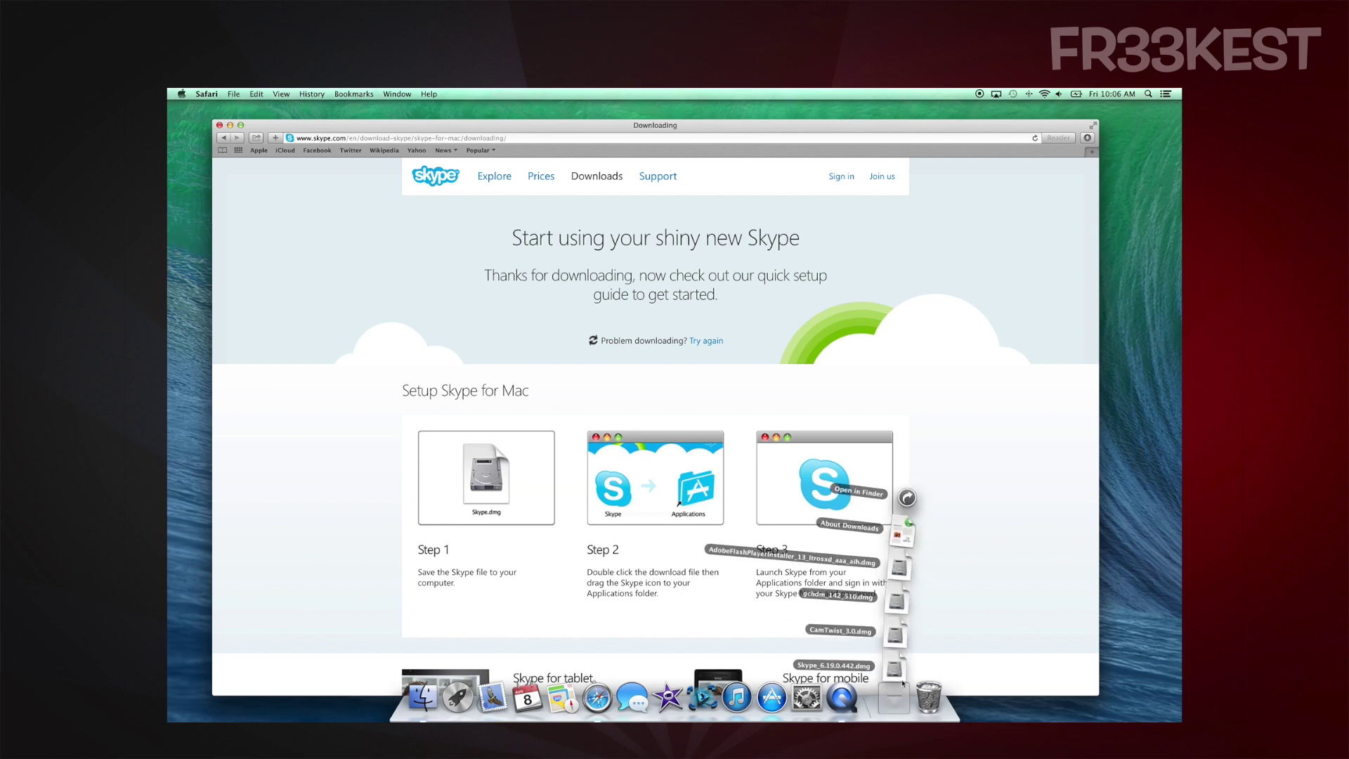
left_click(896, 673)
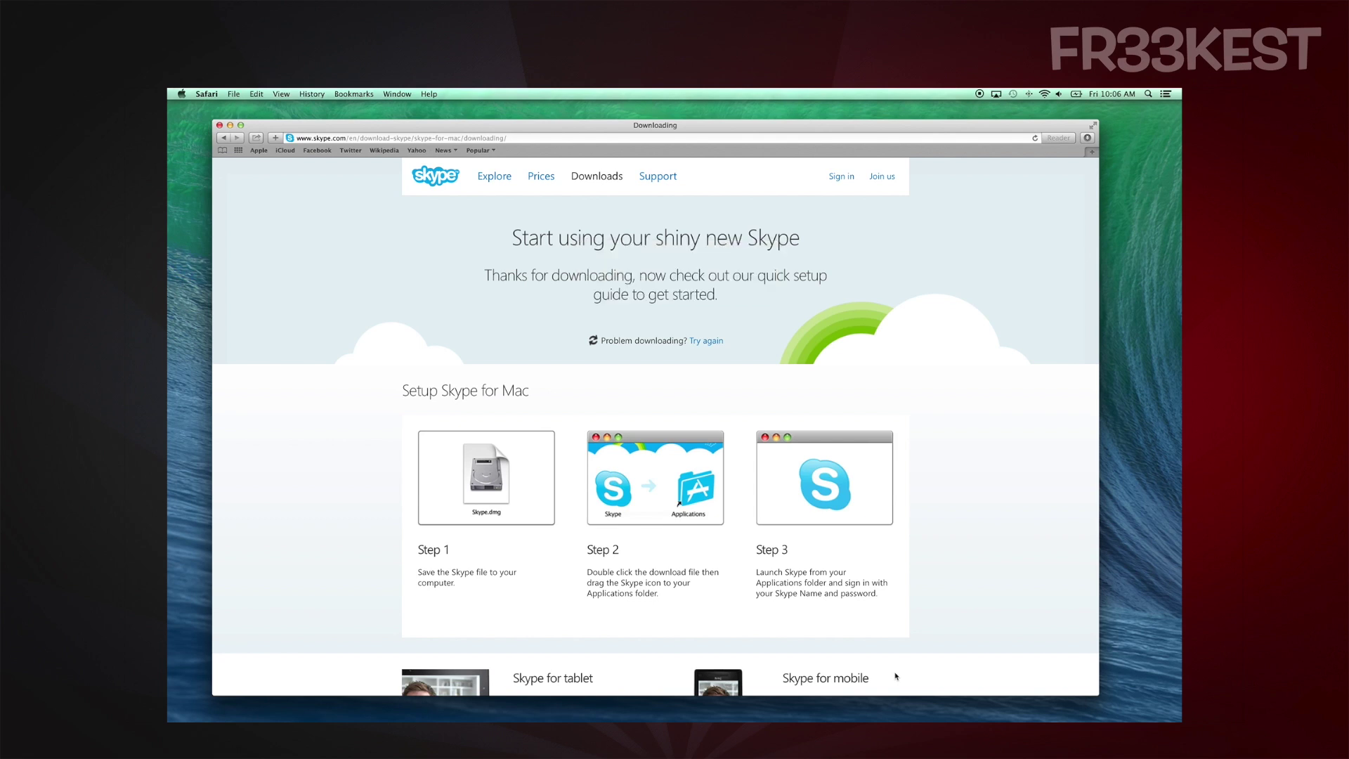
left_click_drag(344, 590, 494, 601)
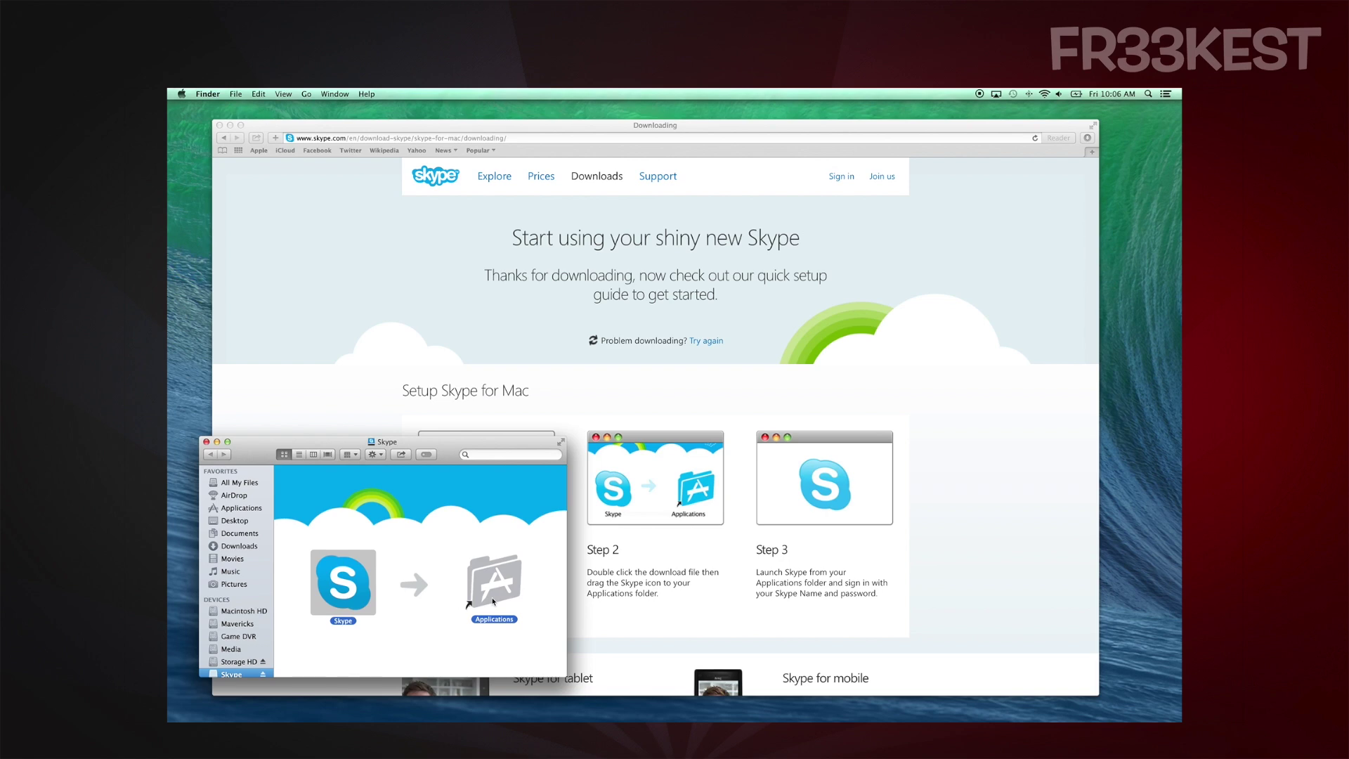
left_click_drag(494, 601, 494, 601)
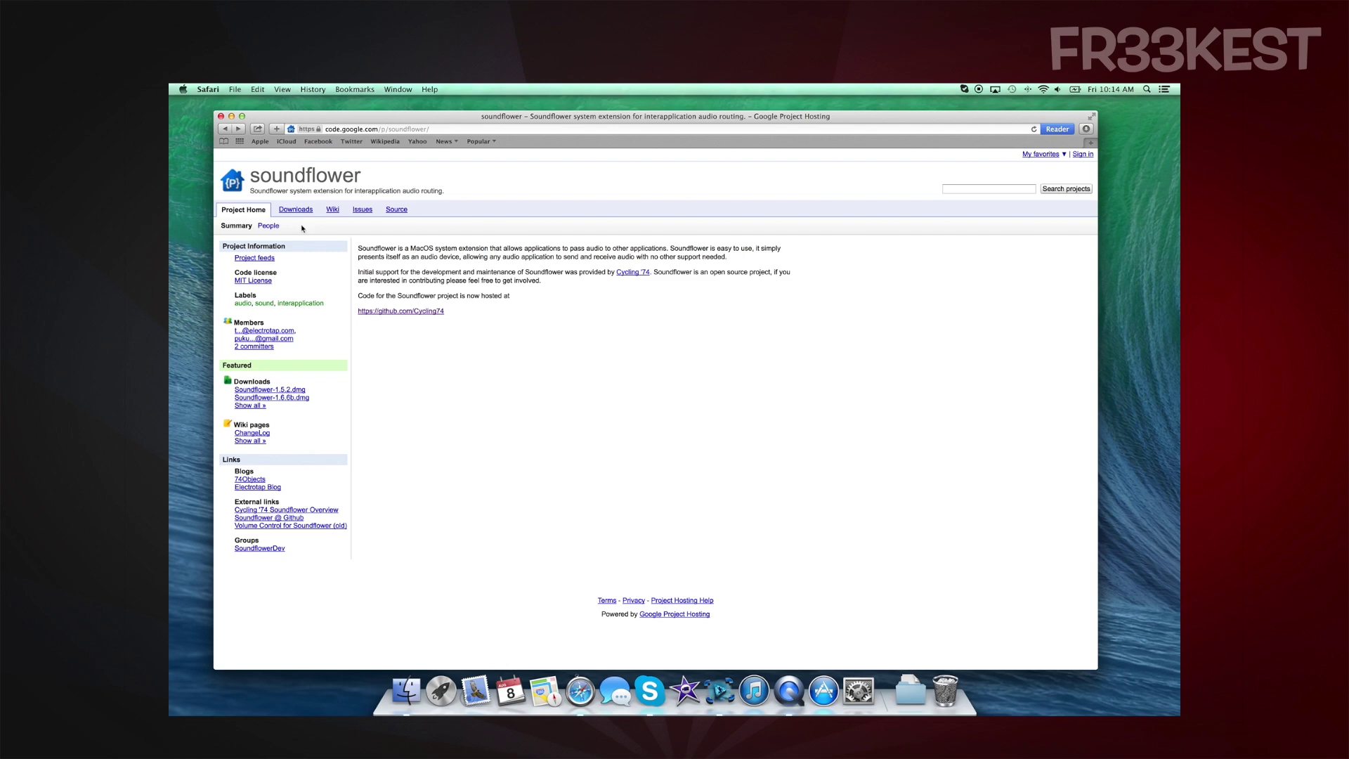
Download Soundflower-1.6.6b.dmg from the project's Downloads list and open the mounted disk image
left_click(295, 210)
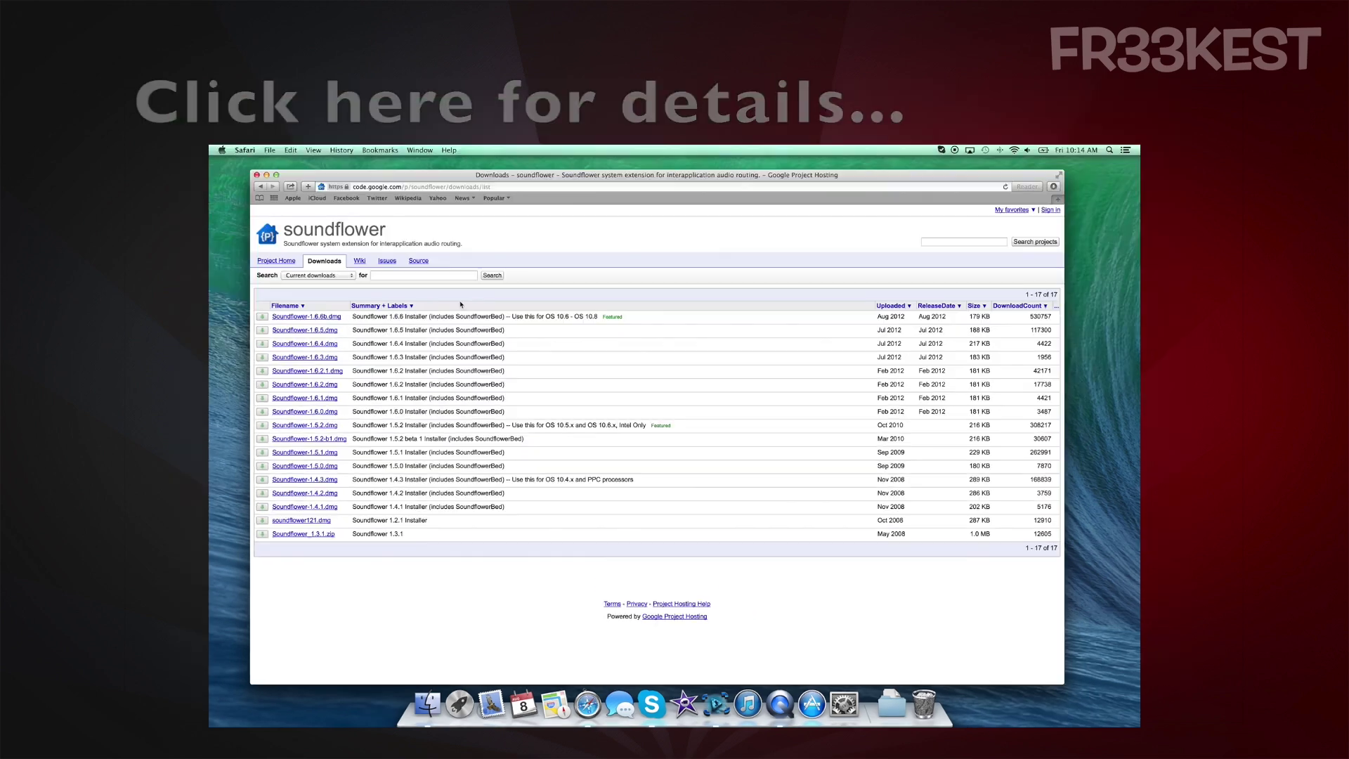
left_click(294, 271)
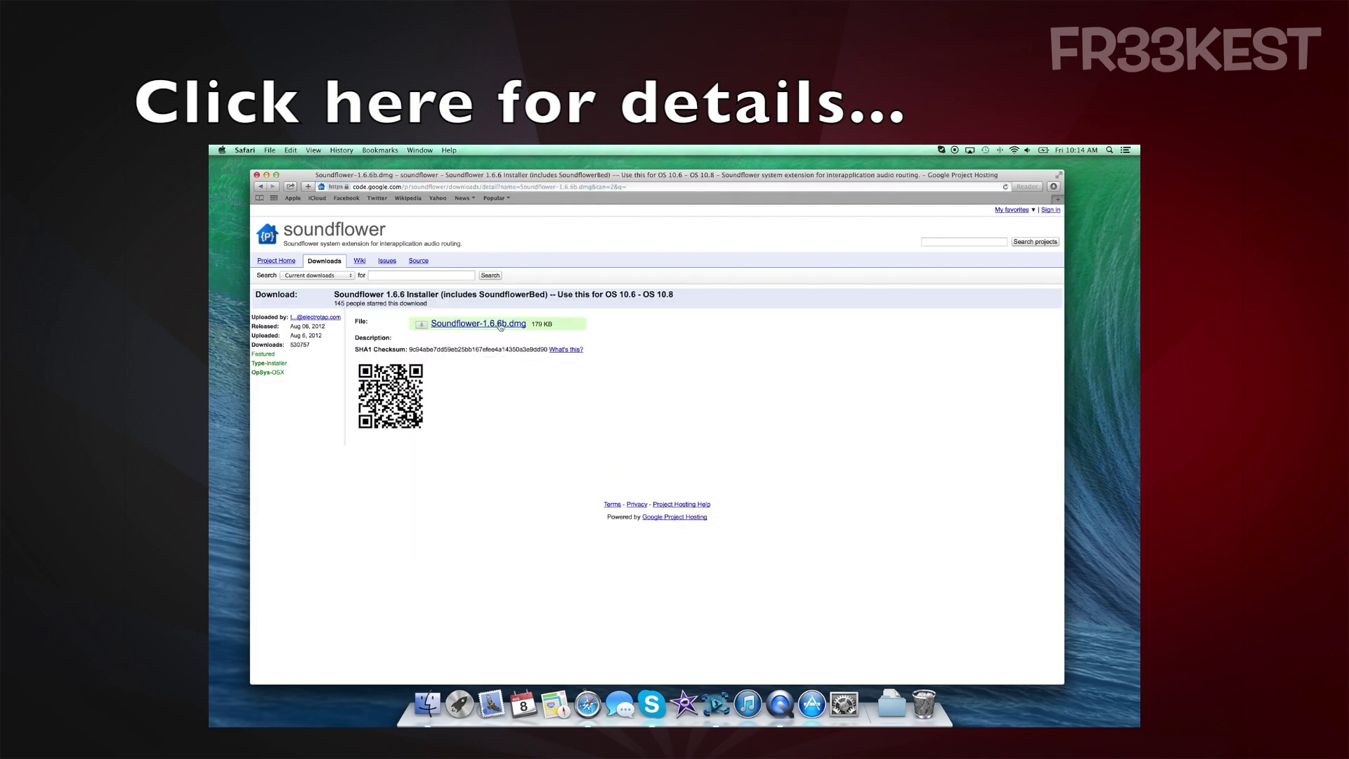
left_click(493, 325)
left_click(892, 696)
left_click(896, 655)
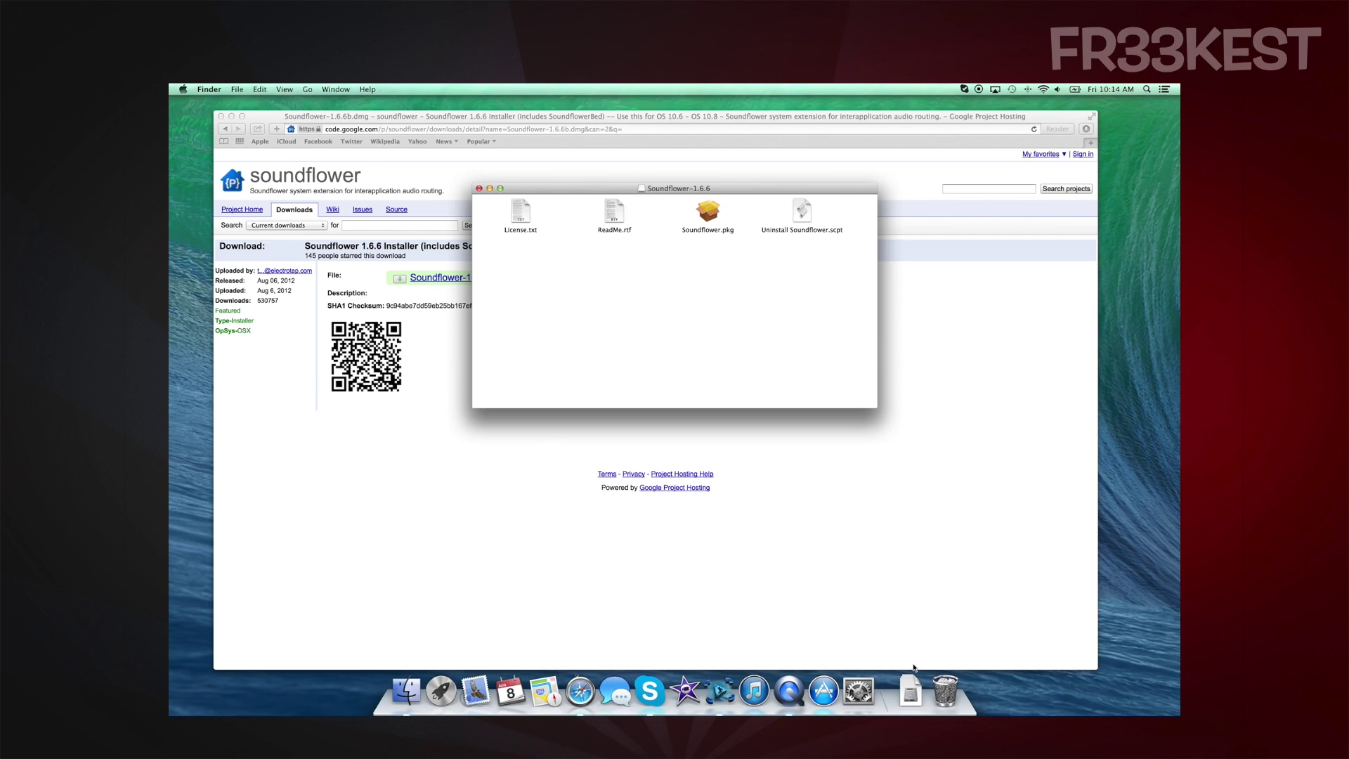
Open Soundflower.pkg past the unidentified-developer and expired-certificate warnings
double_click(708, 224)
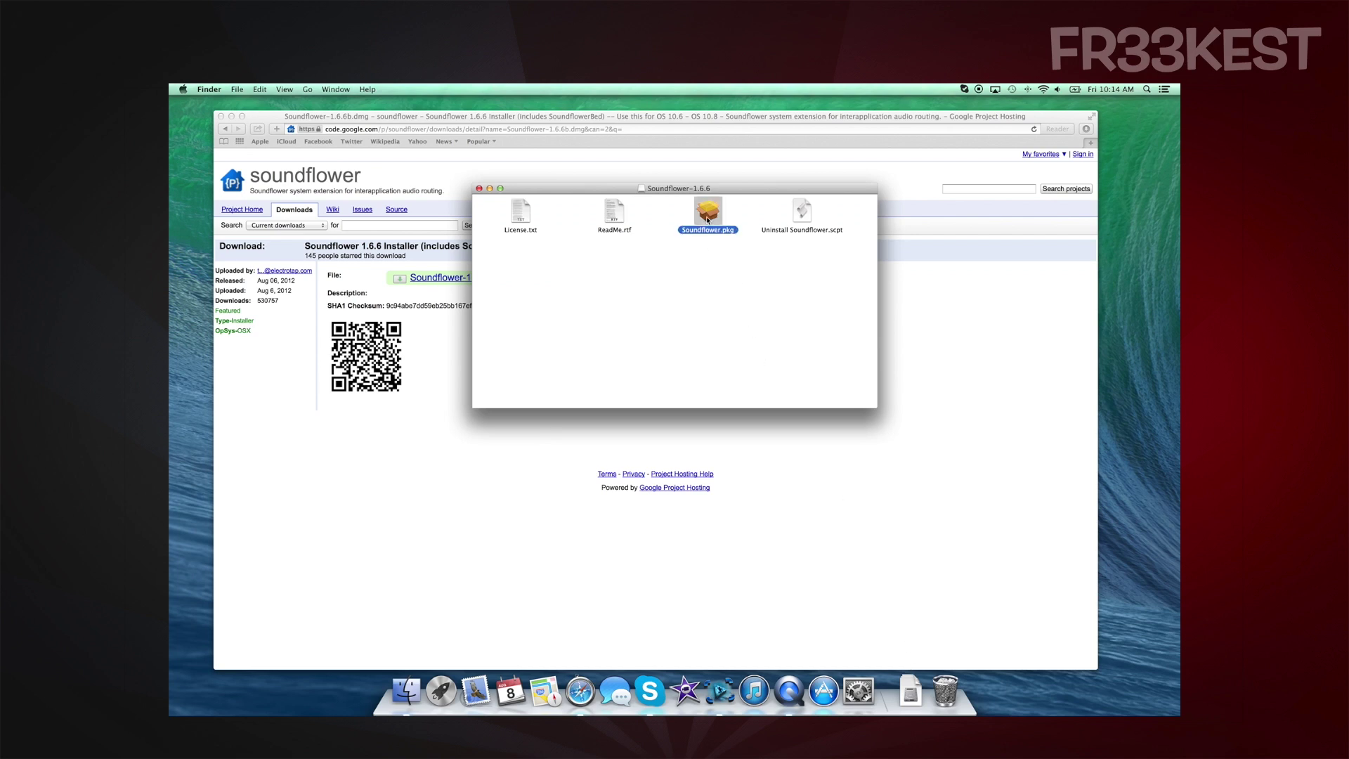
left_click(750, 326)
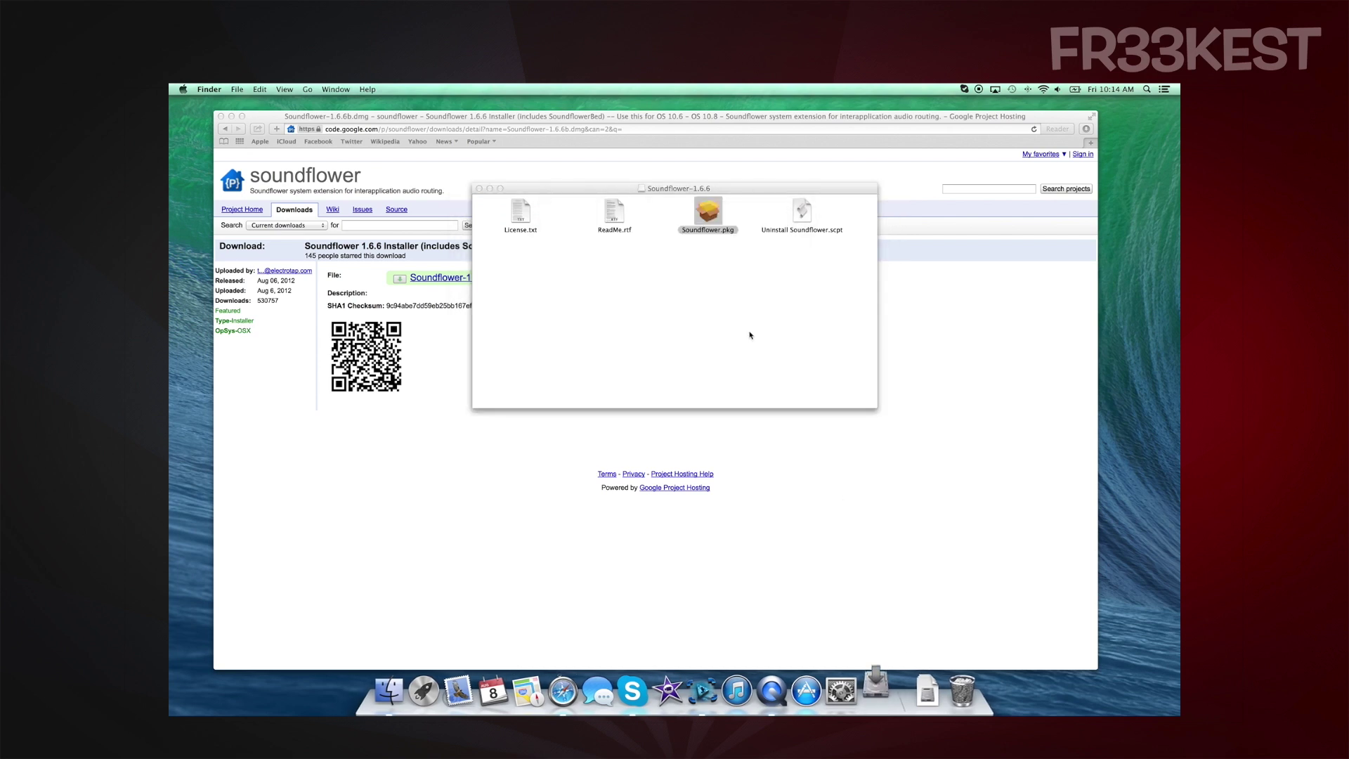
right_click(703, 213)
left_click(720, 223)
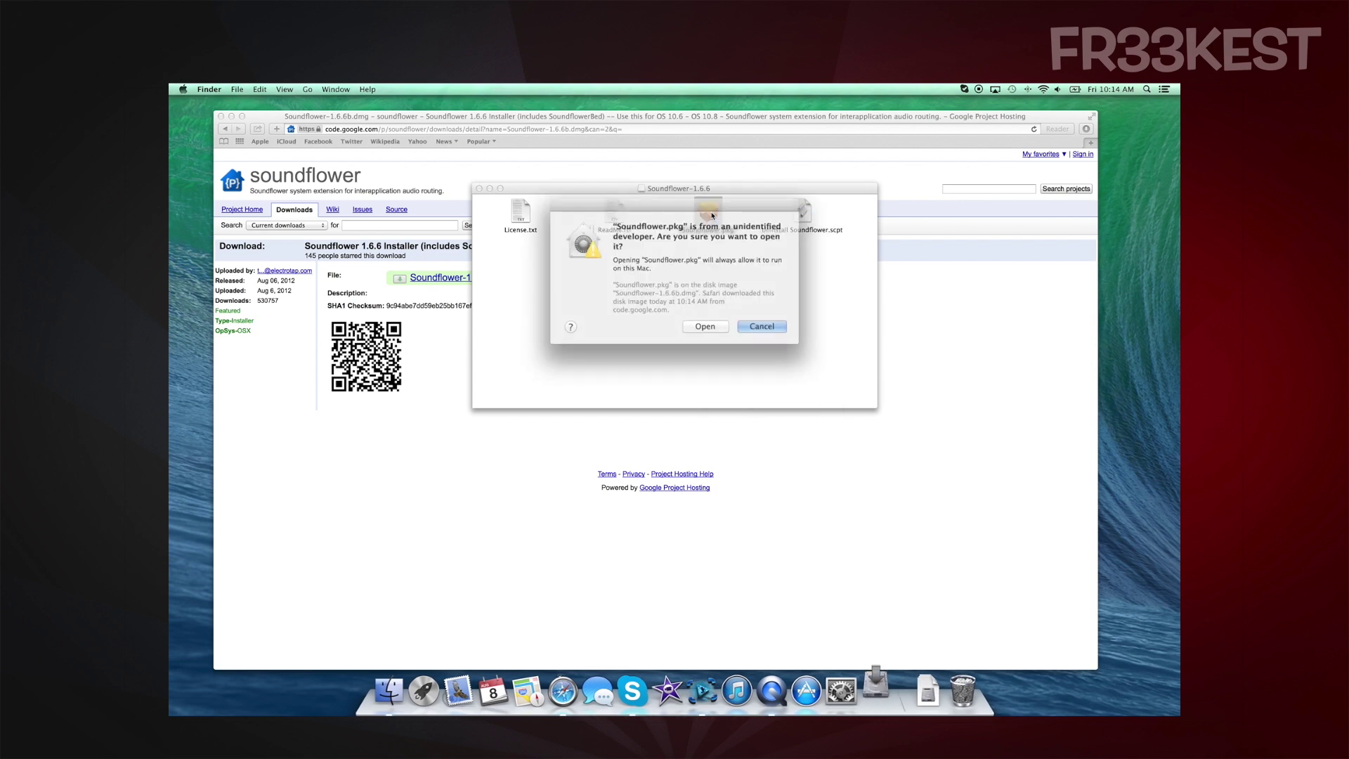
left_click(703, 319)
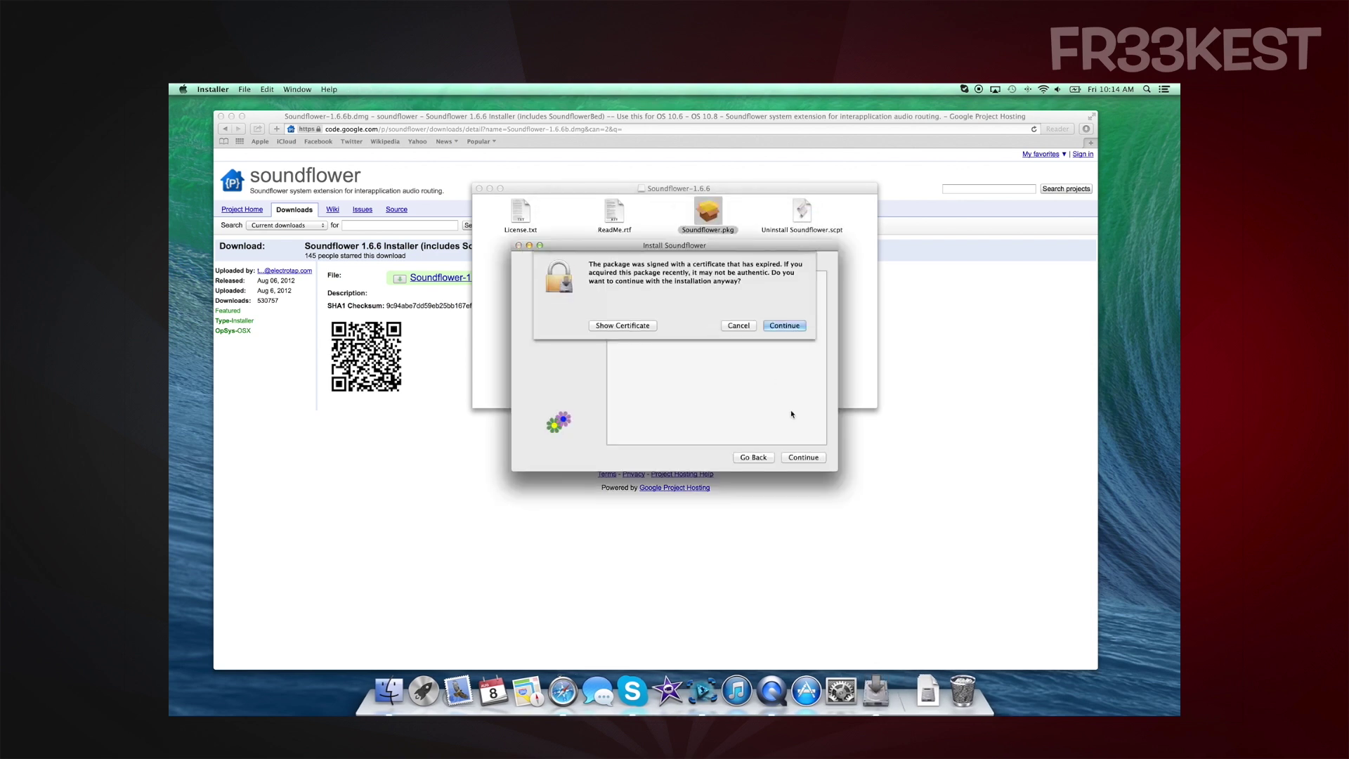
left_click(783, 325)
Accept the license and install Soundflower with the admin password, then launch Skype
left_click(811, 458)
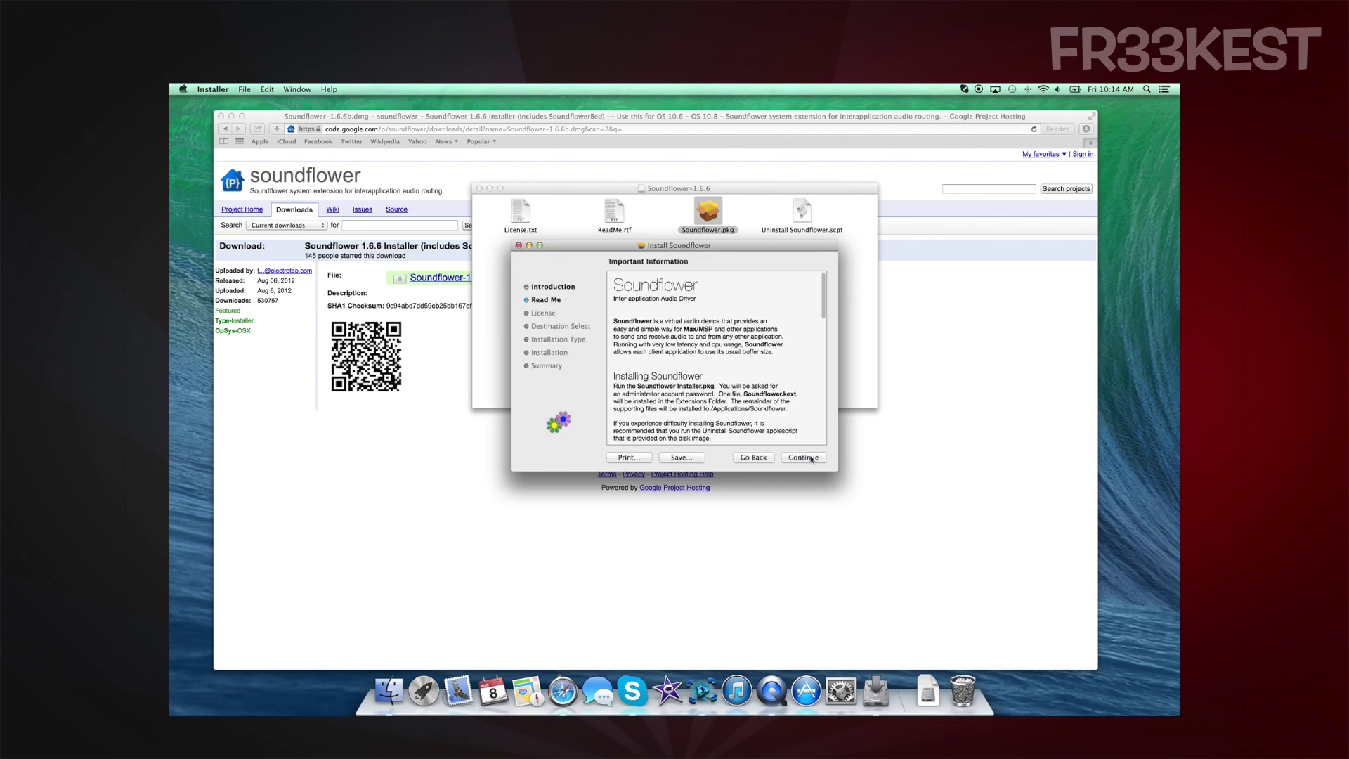
left_click(811, 458)
left_click(810, 458)
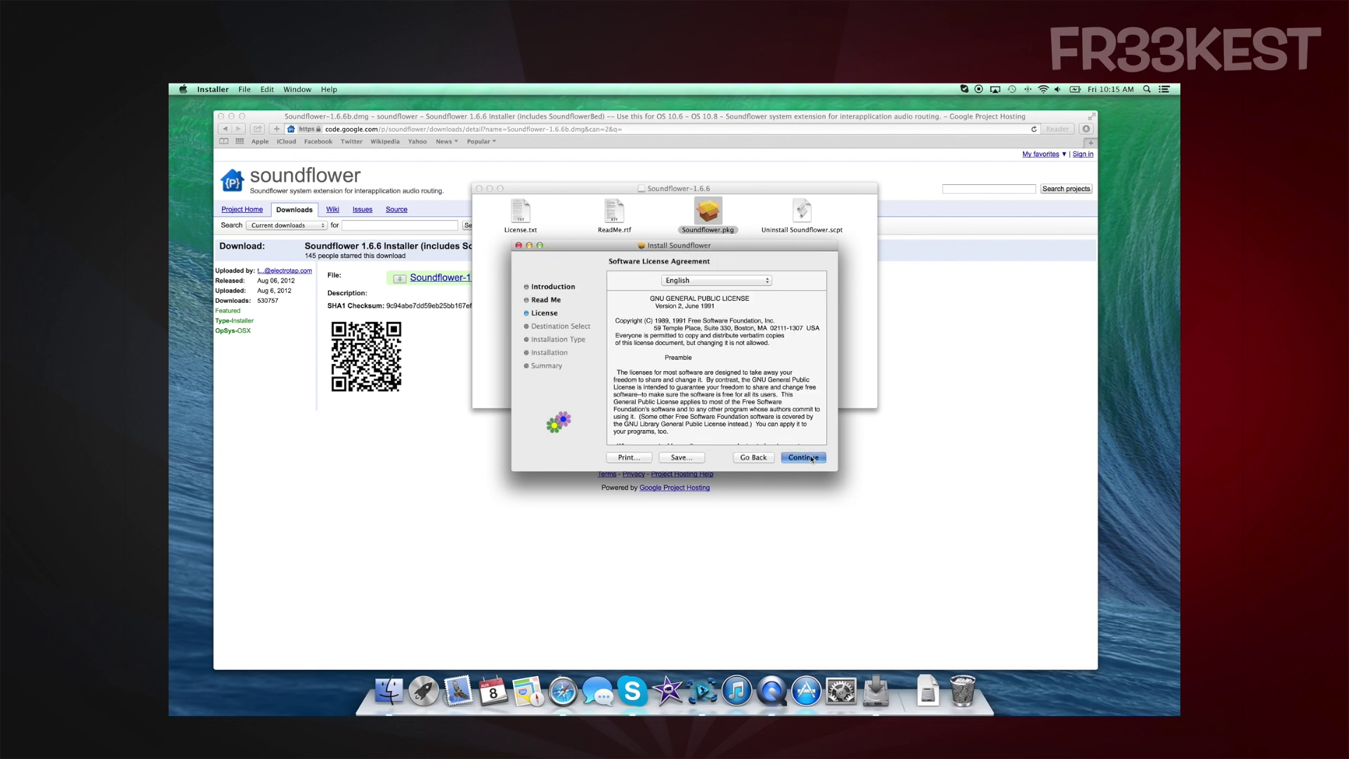
left_click(780, 332)
left_click(819, 458)
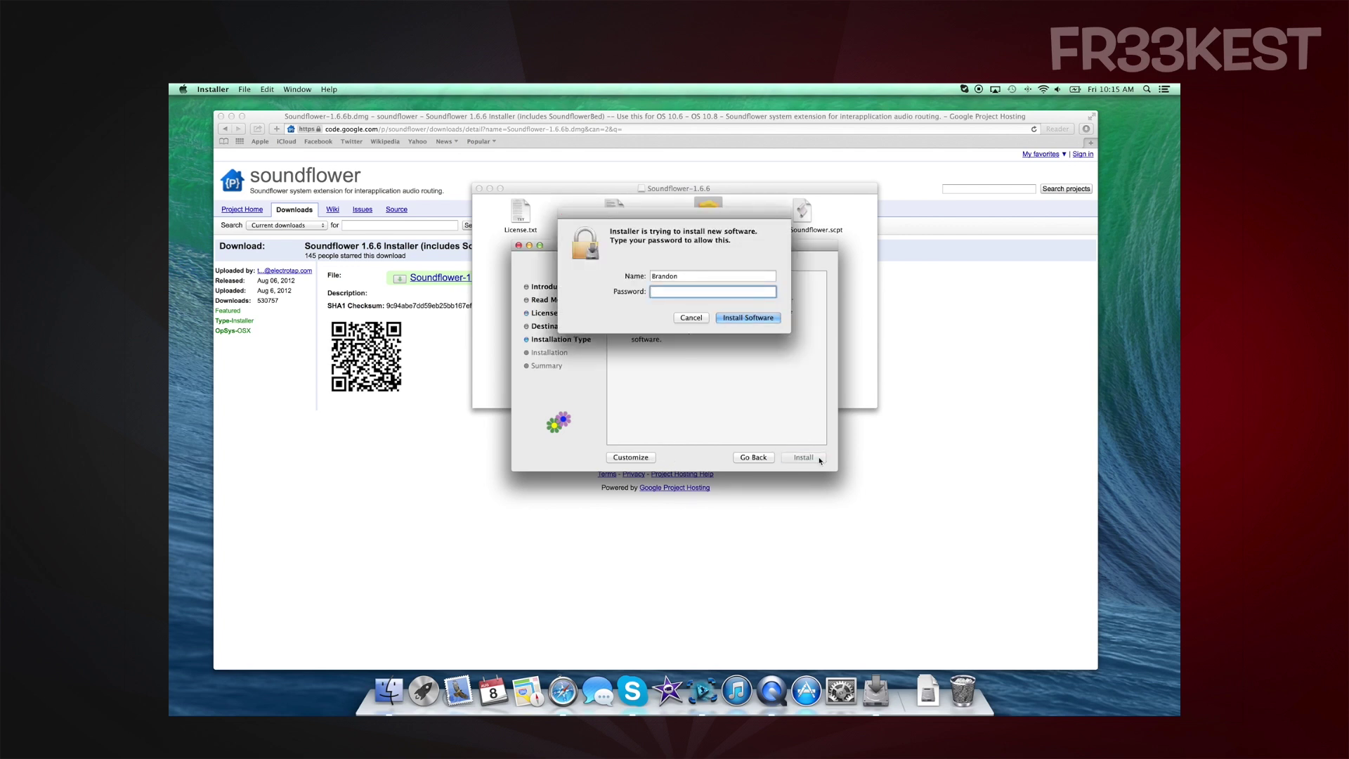
type("•••••••••")
key("Return")
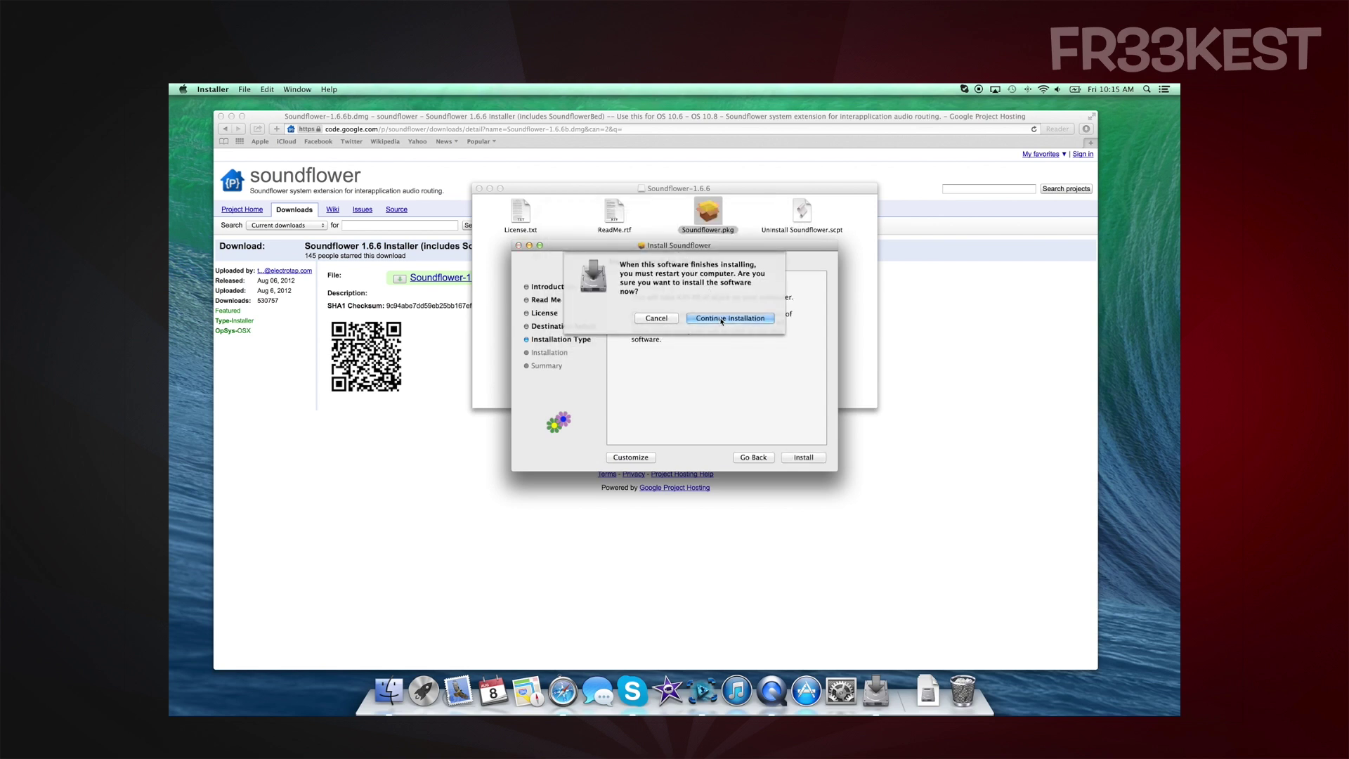
left_click(722, 322)
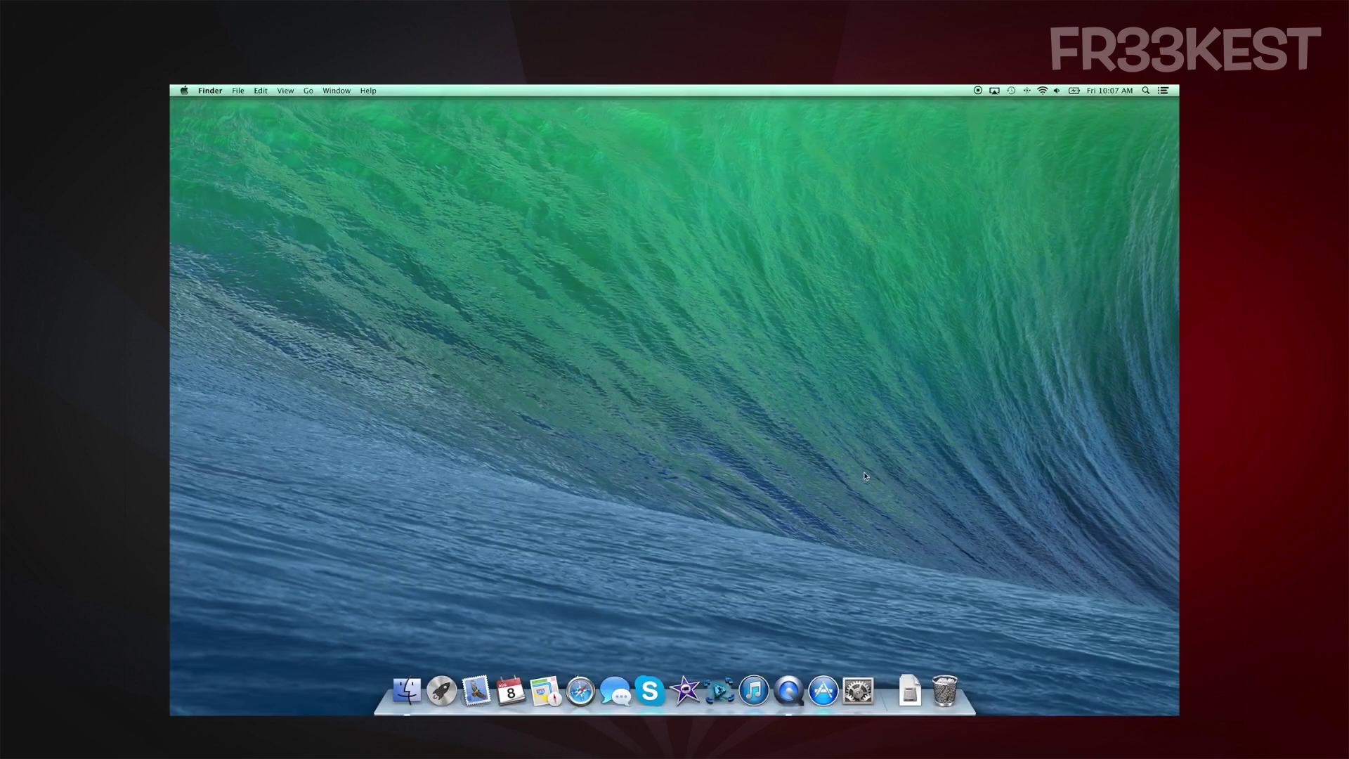
left_click(650, 685)
Sign in to Skype with the account name and password, re-entering the password after an error
left_click(780, 292)
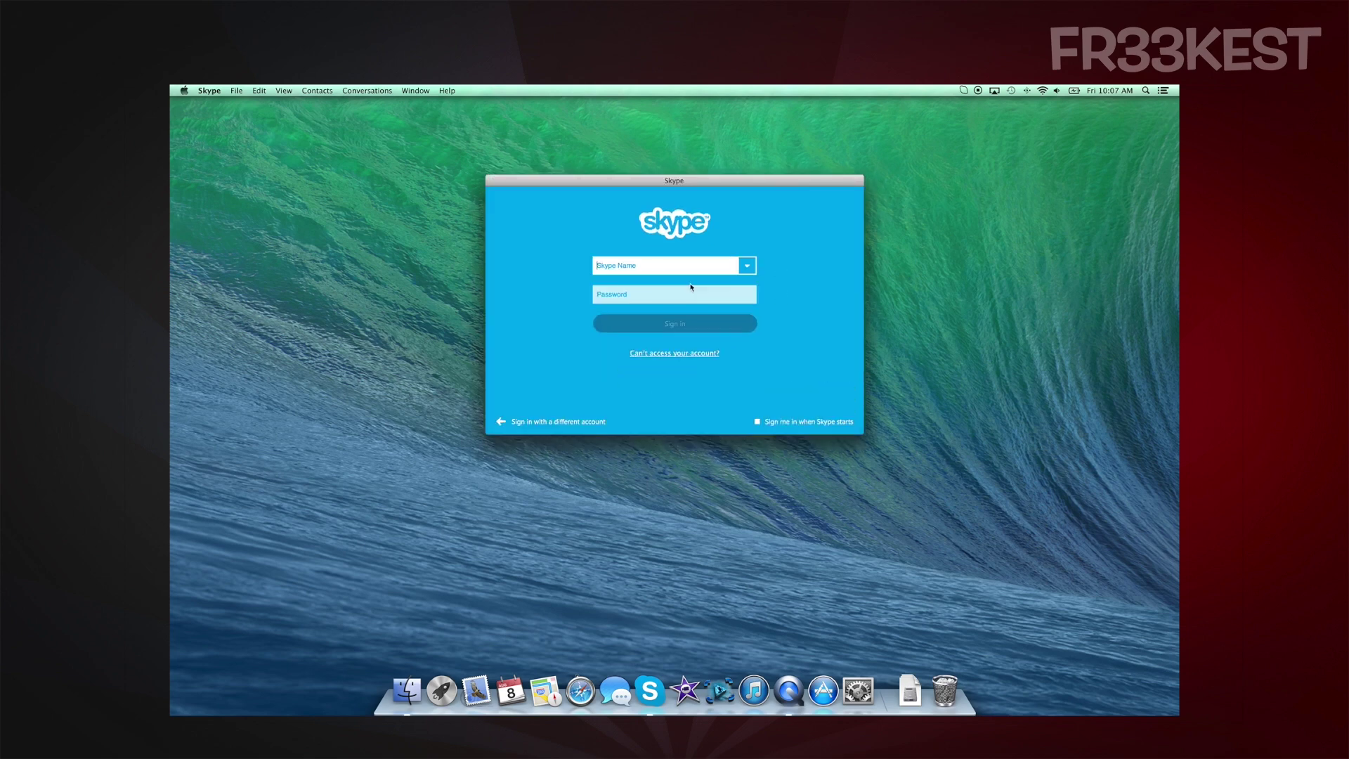
left_click(747, 265)
left_click(632, 265)
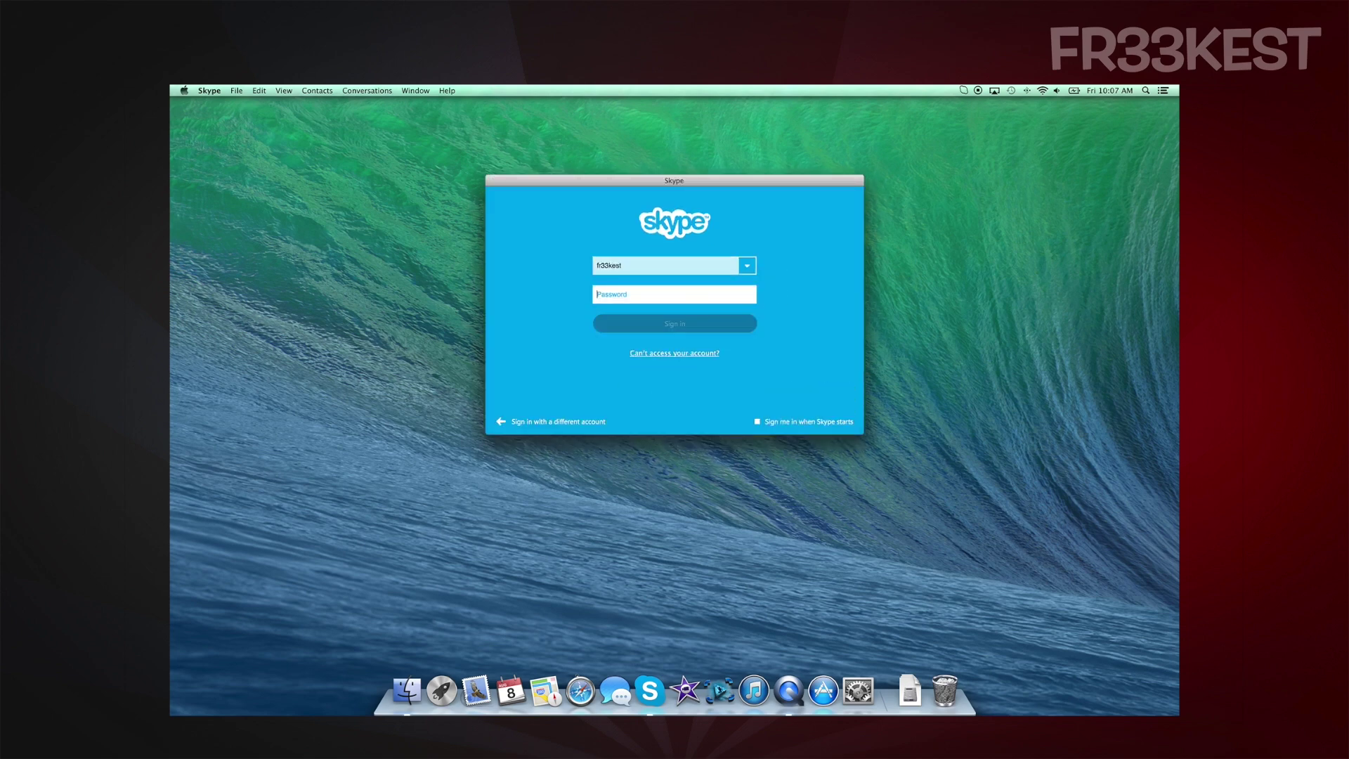
type("FR33KEST")
key("Tab")
type("•••••••")
key("Return")
type("•••••••")
key("Return")
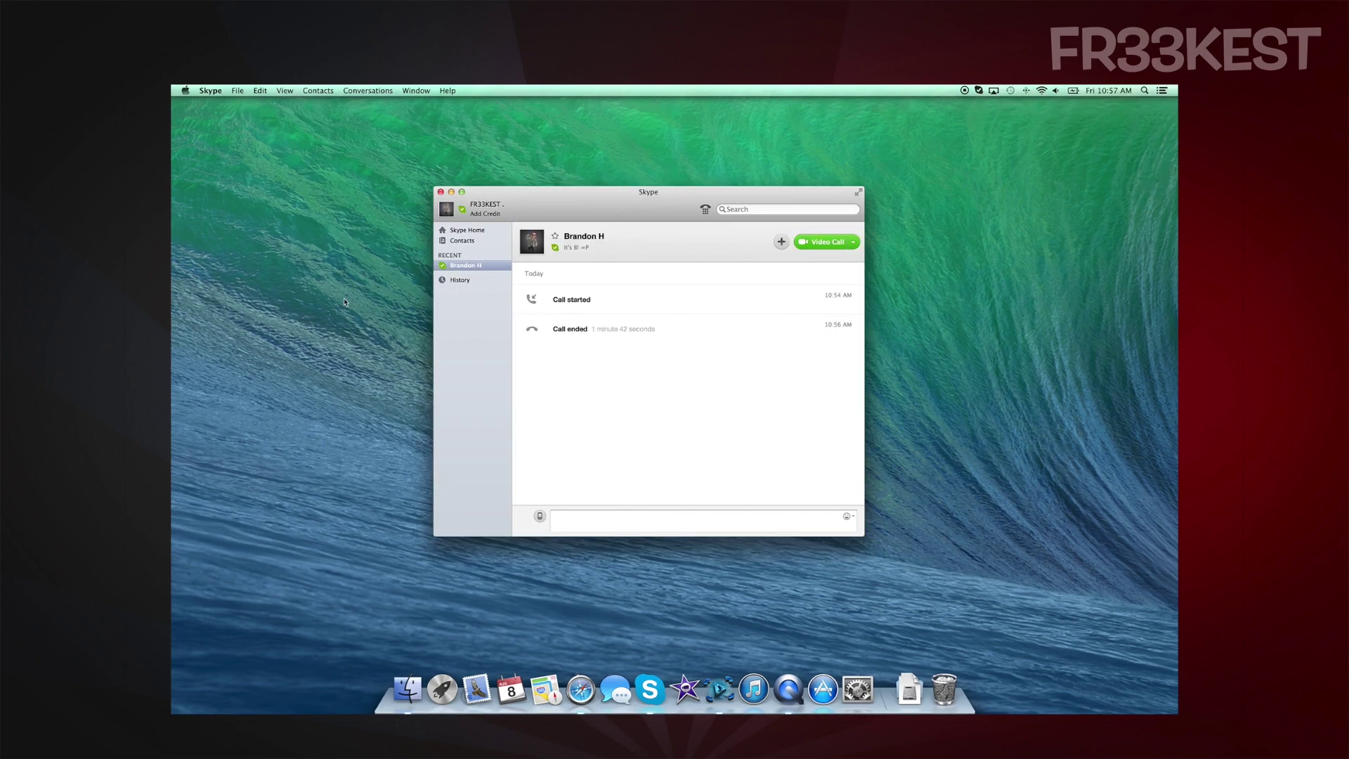
In Audio/Video preferences choose Soundflower (64ch) mic, Same as System ringing, Soundflower (2ch) speakers
left_click(208, 88)
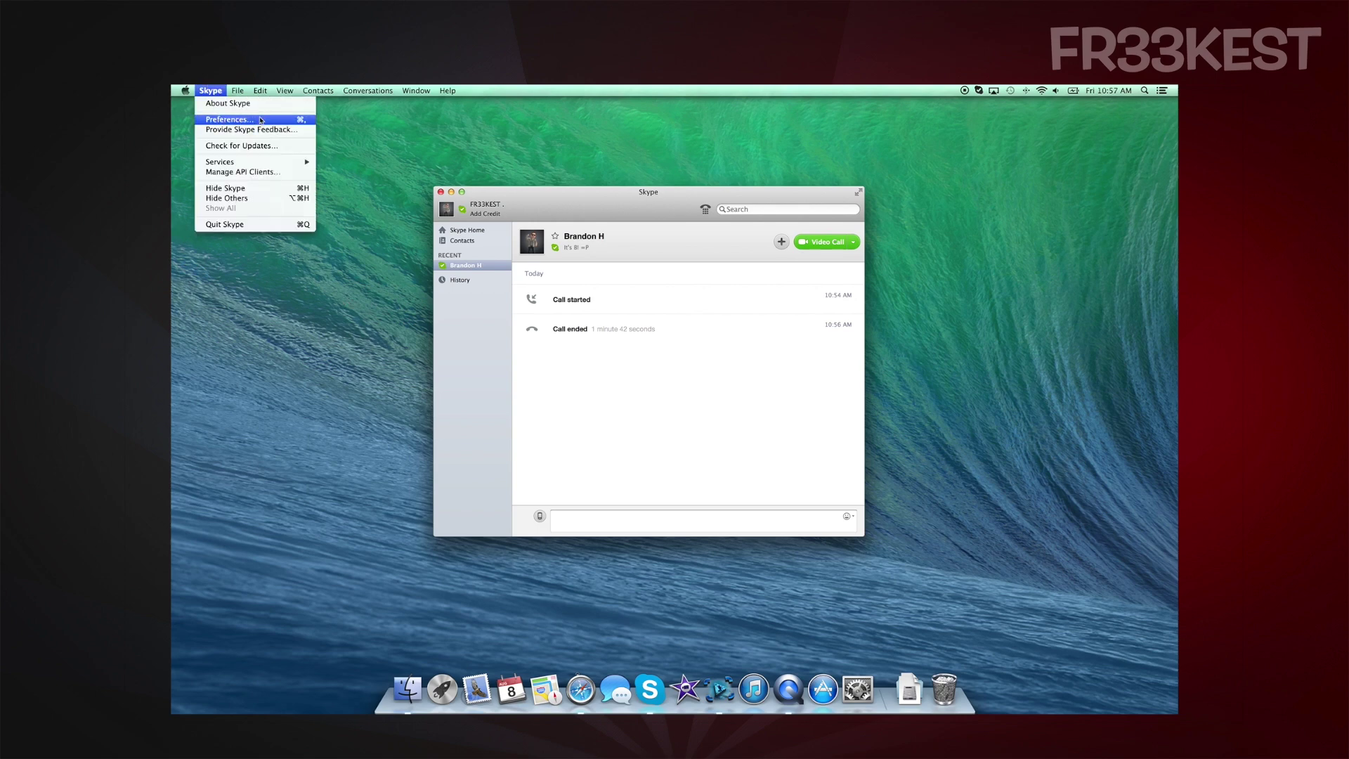
left_click(260, 120)
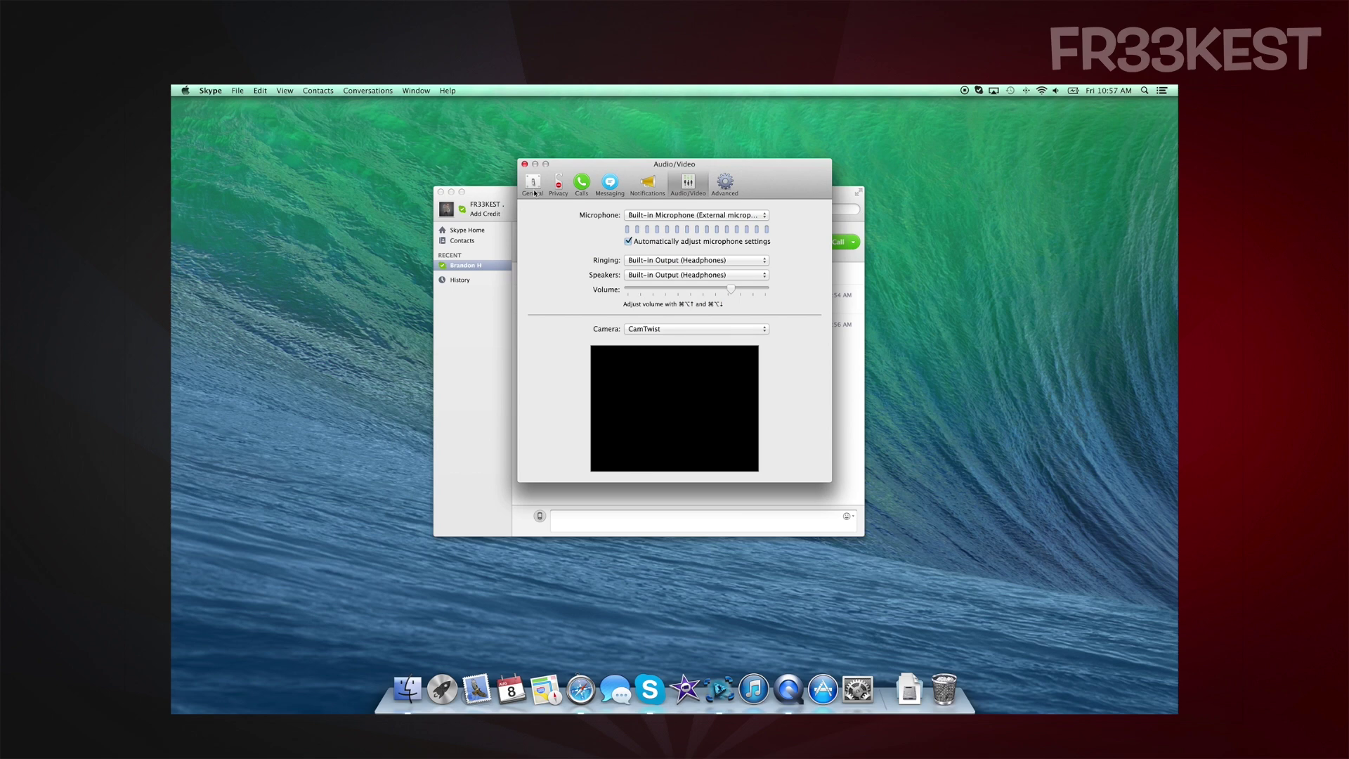
left_click(749, 218)
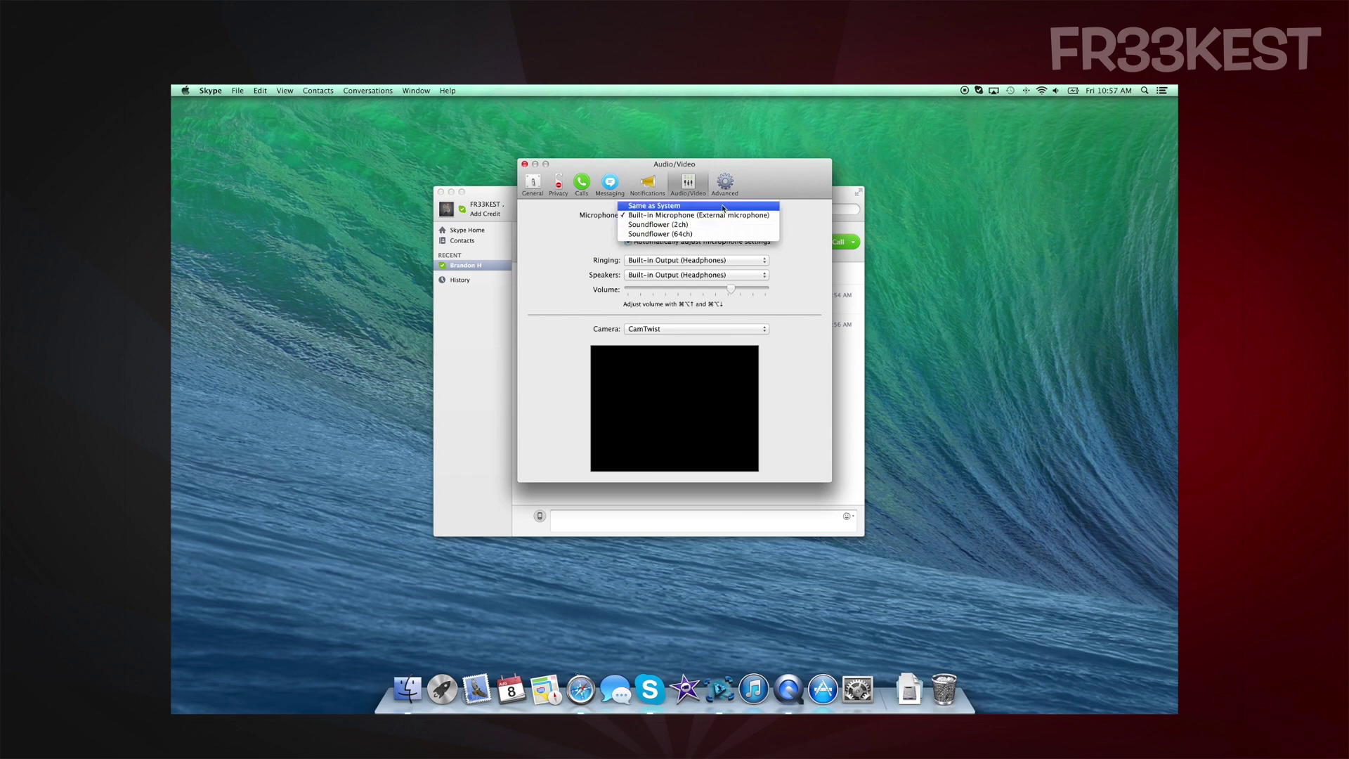
left_click(698, 235)
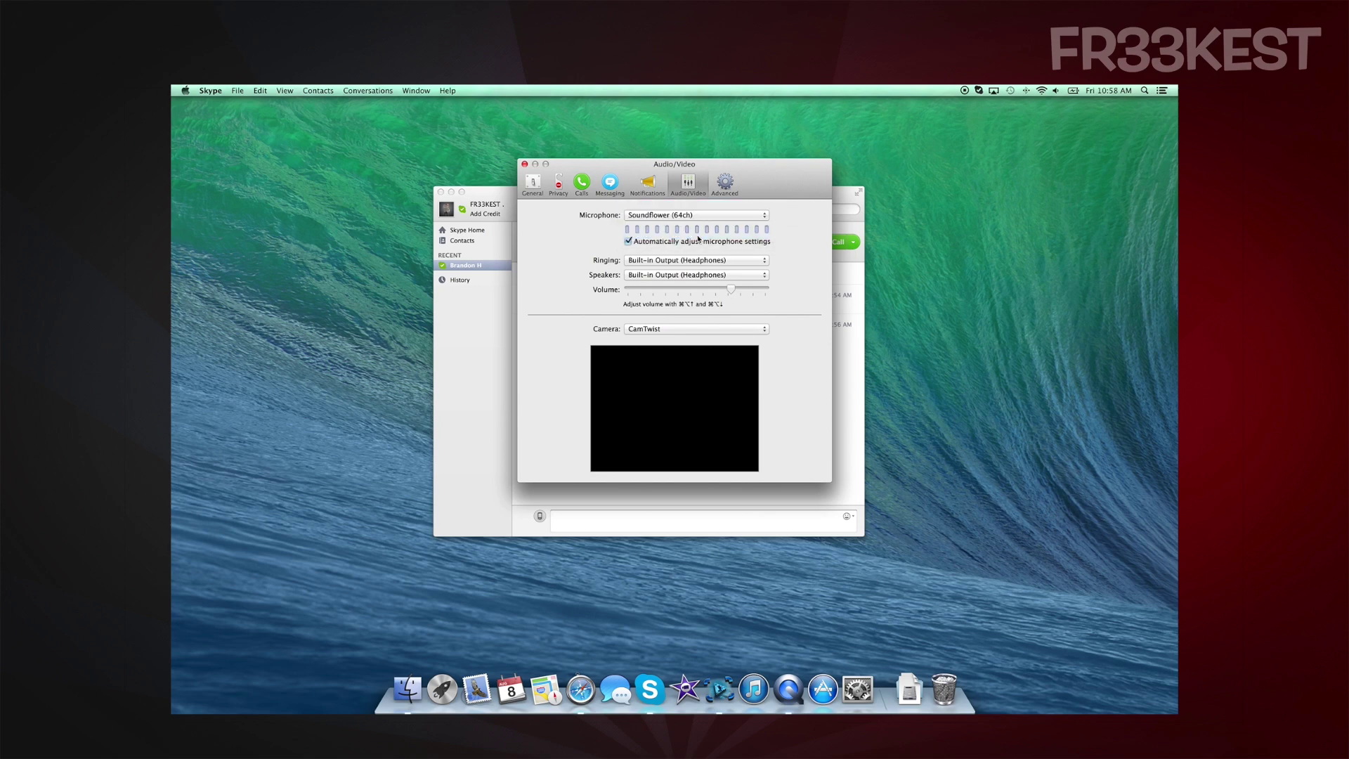
left_click(751, 262)
left_click(744, 255)
left_click(760, 278)
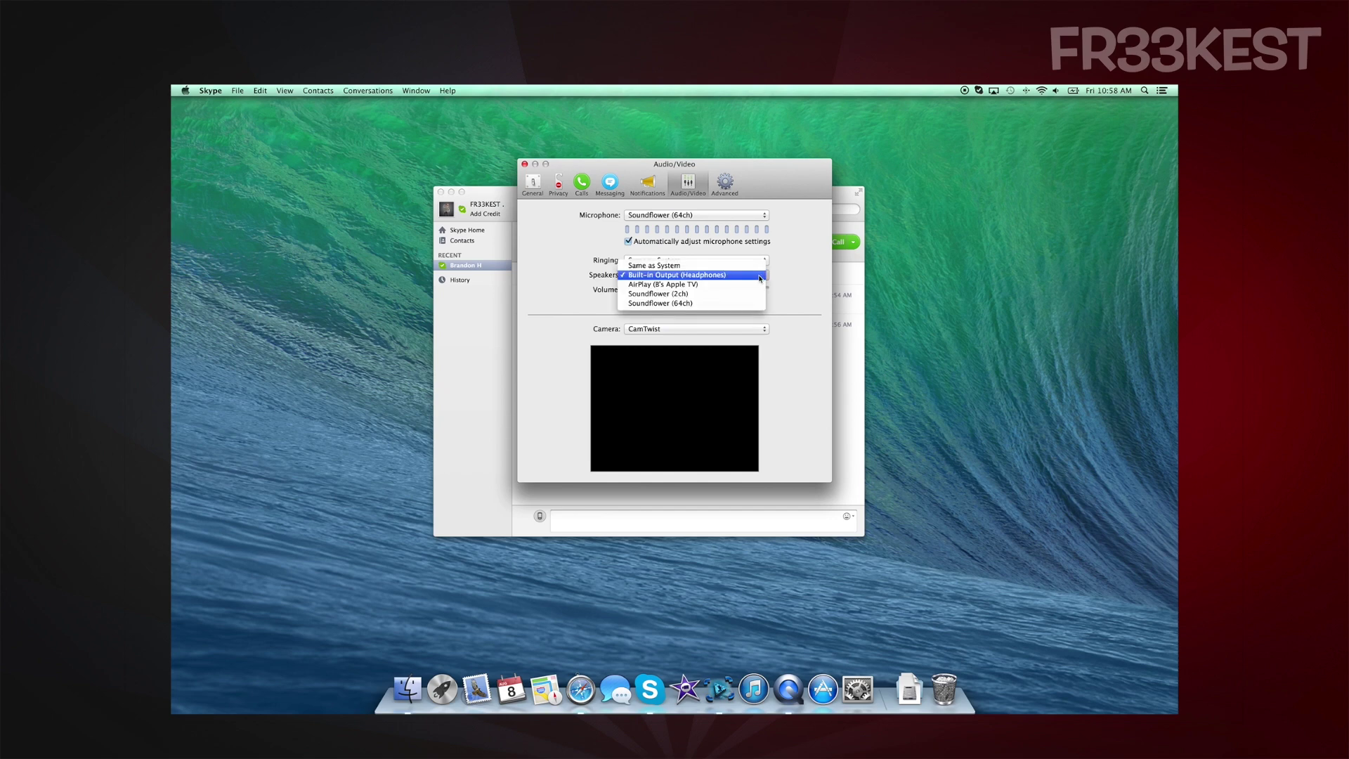
left_click(722, 295)
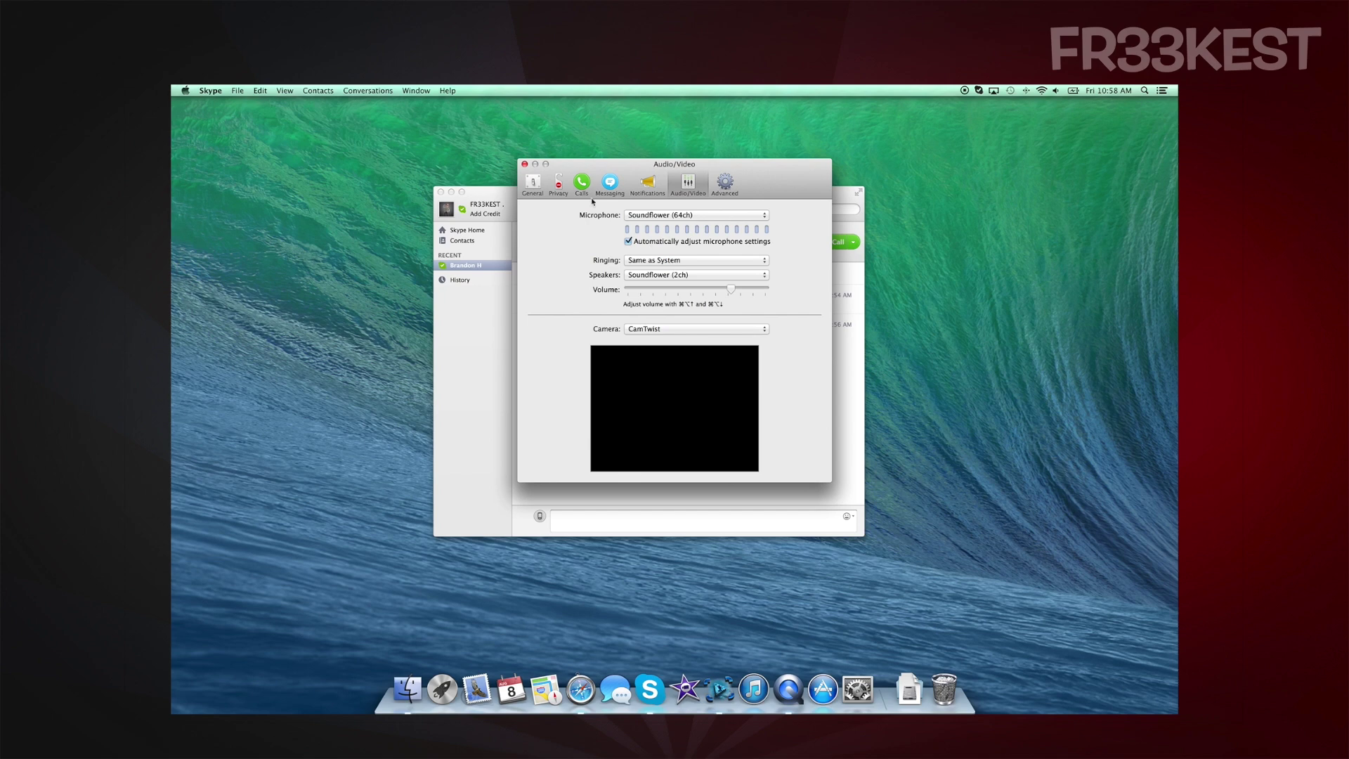
left_click(525, 165)
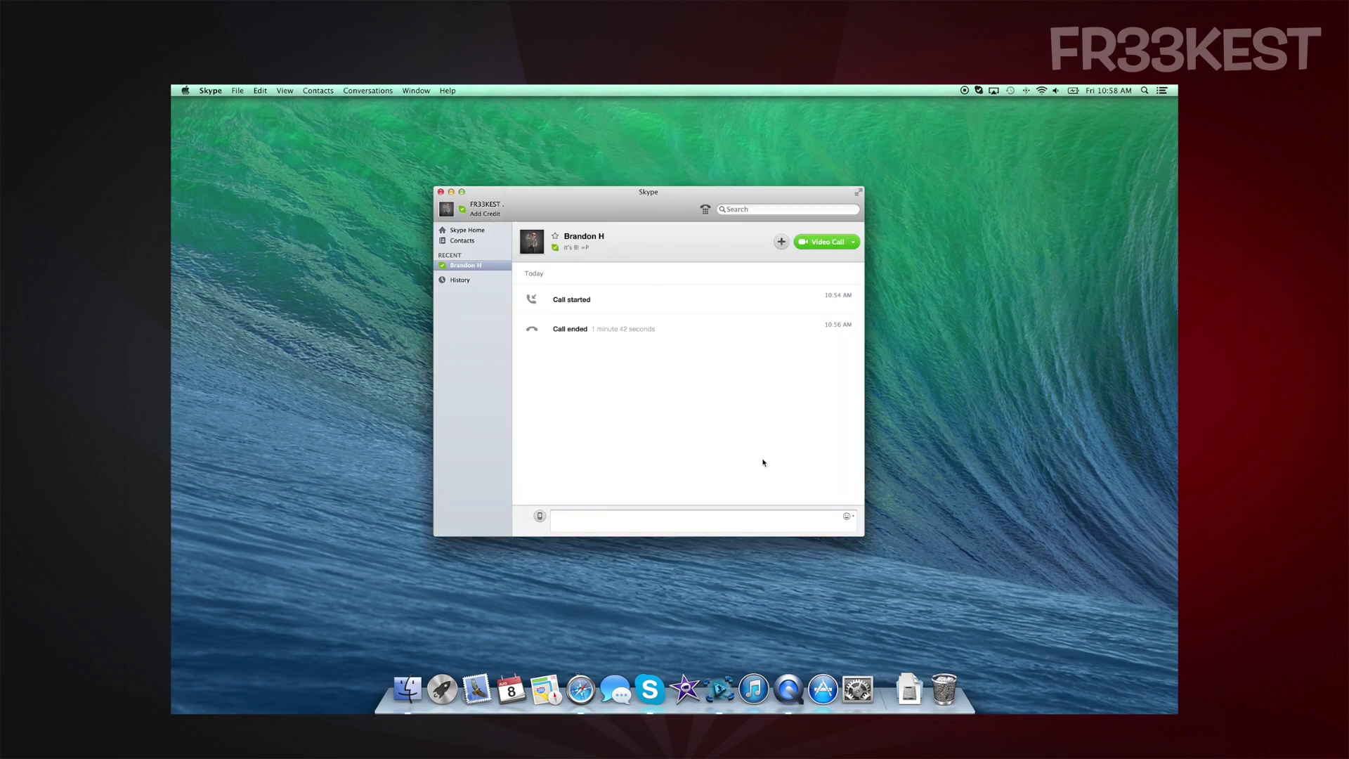
left_click(727, 675)
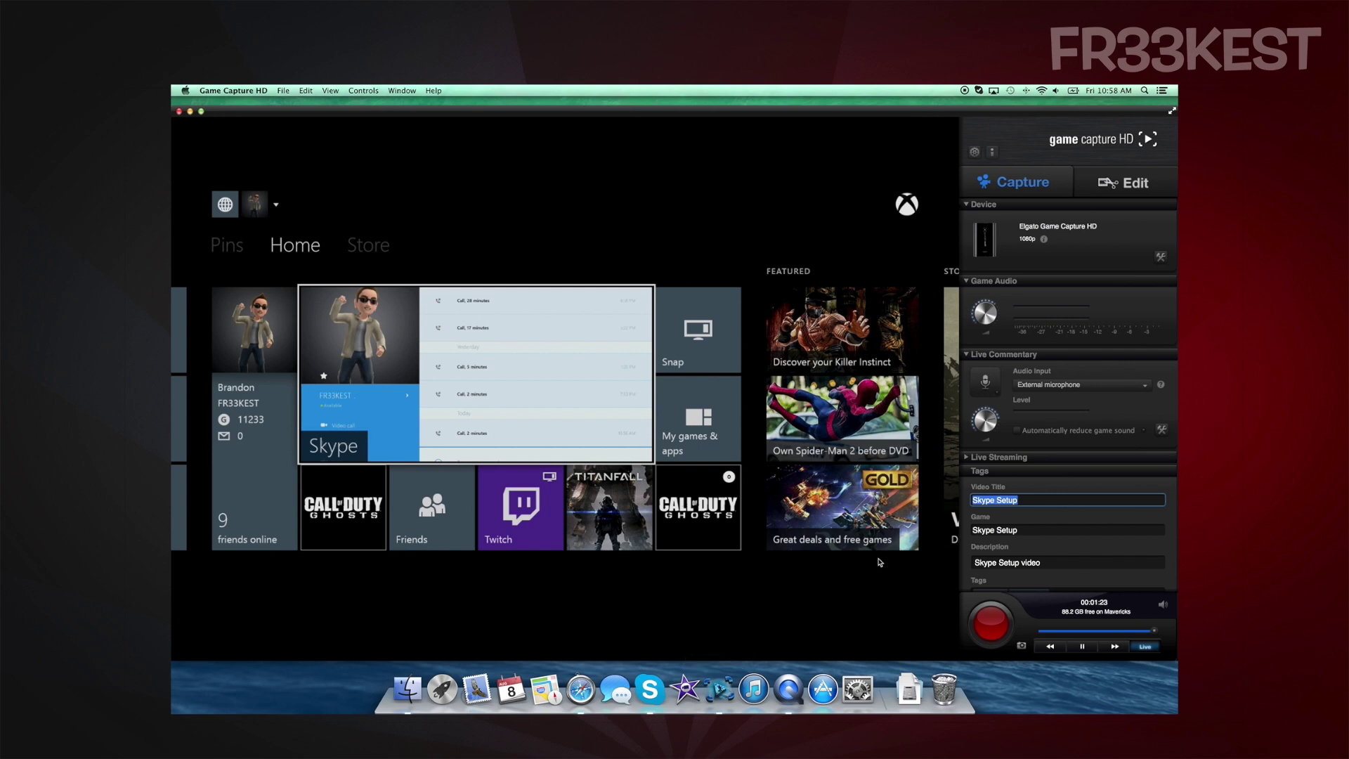
Choose Soundflower (2ch) in the Live Commentary Audio Input popup
left_click(1101, 387)
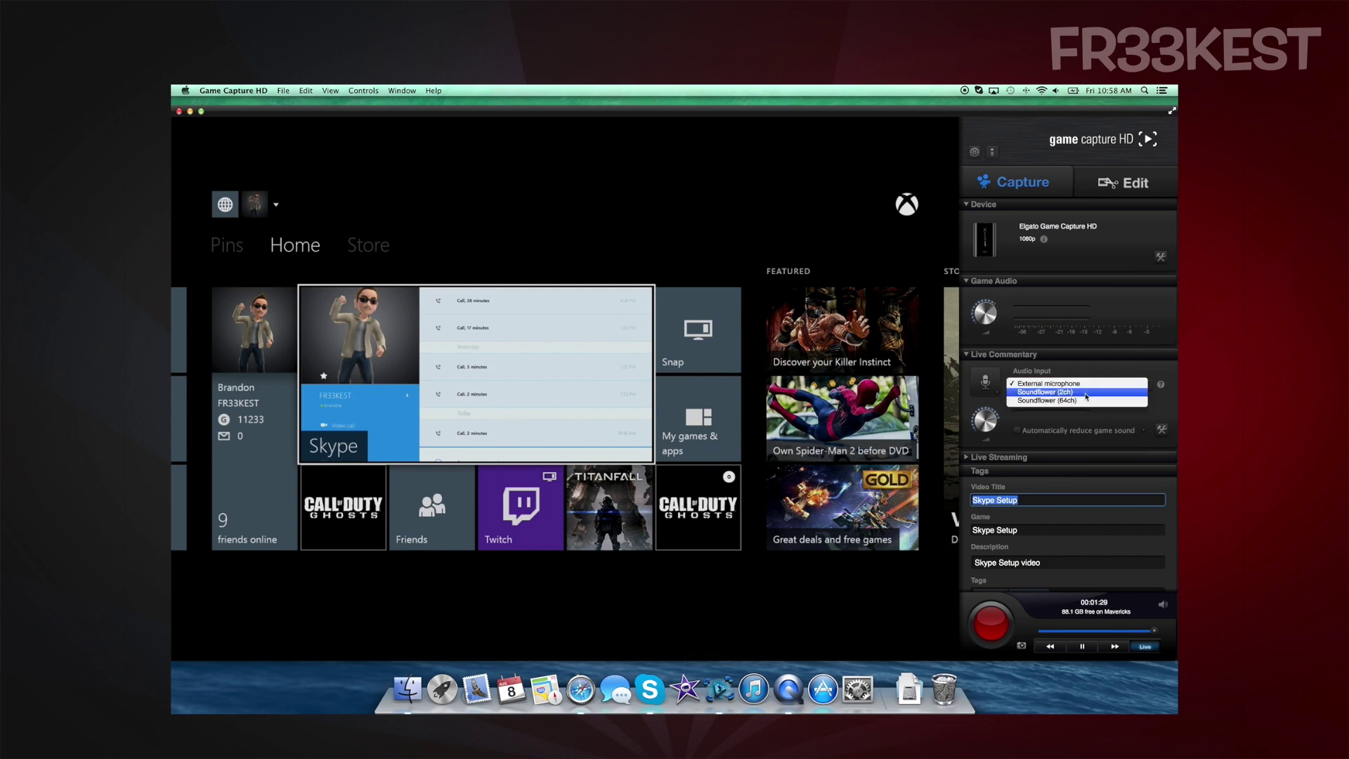
left_click(1086, 395)
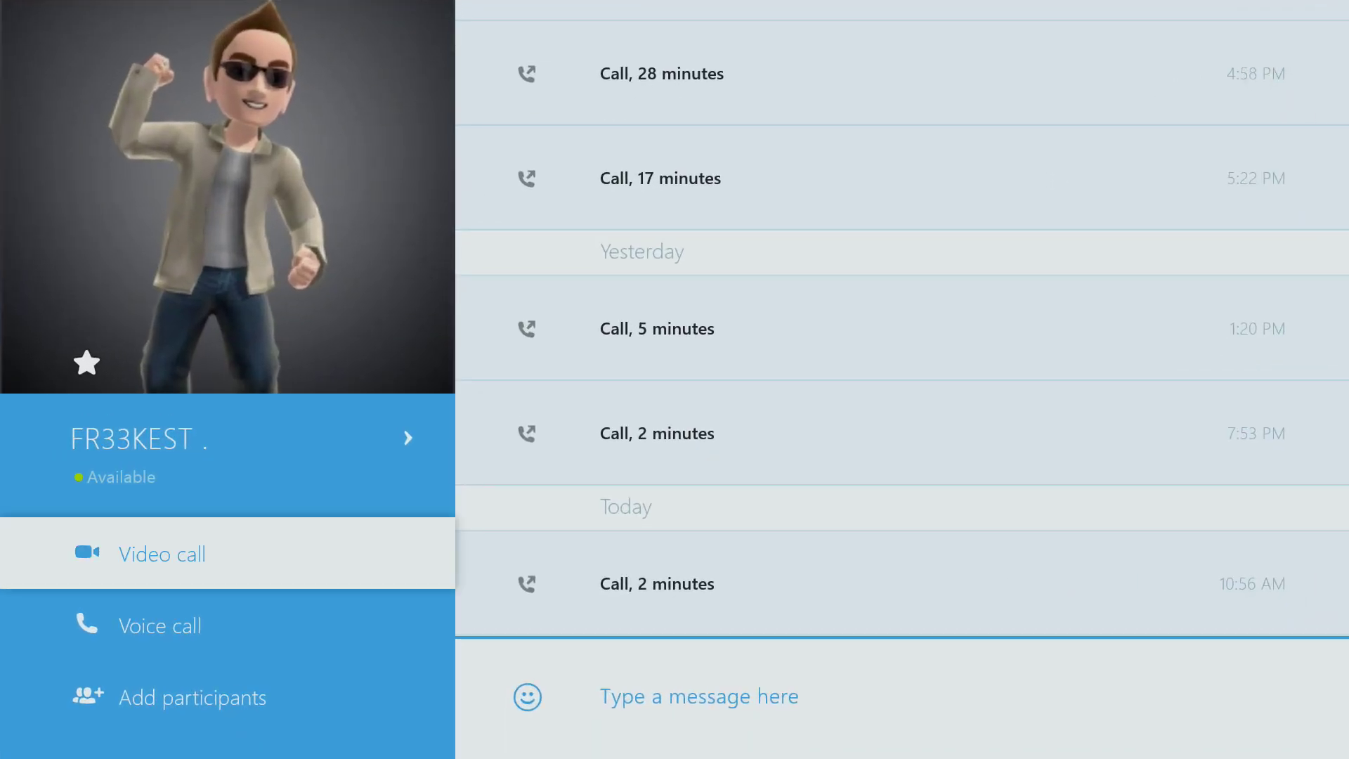
Place a voice call from the Xbox contact page to the Mac's Skype account
left_click(160, 625)
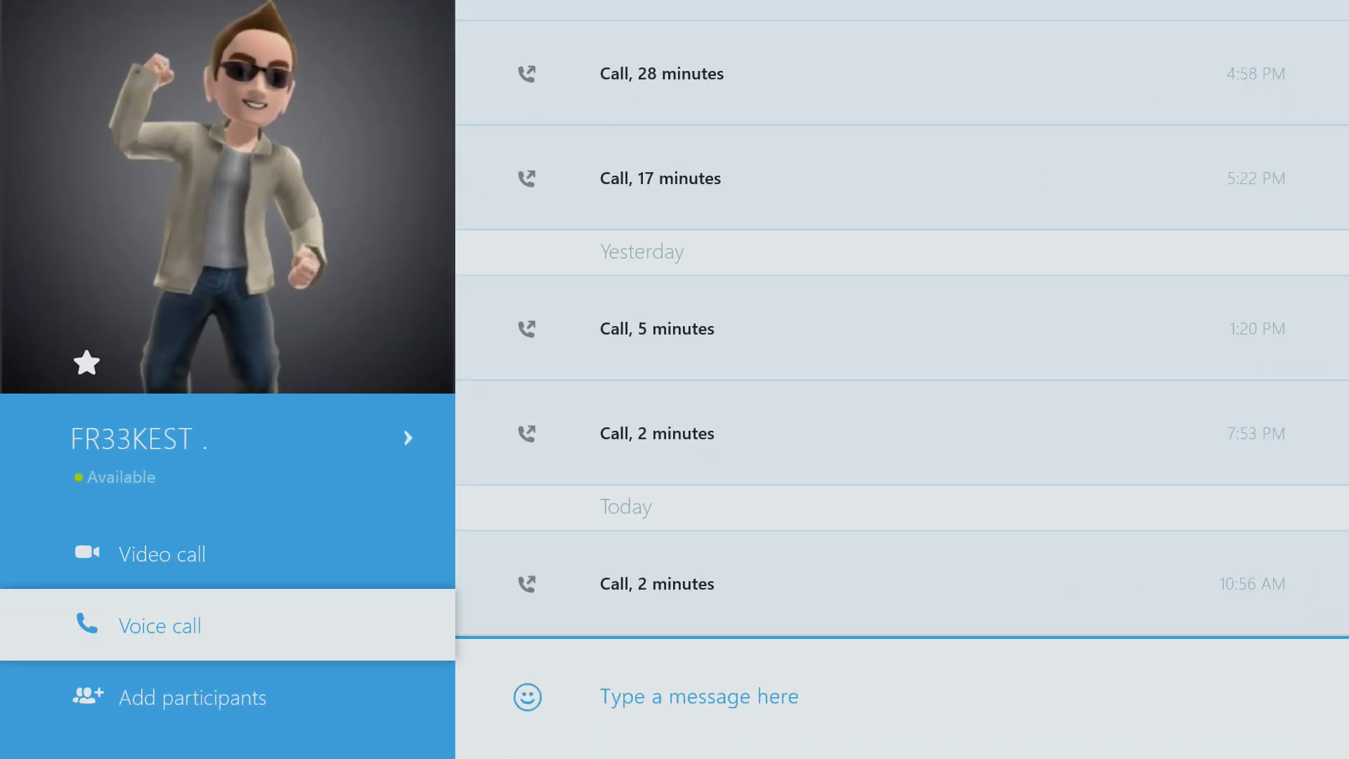
key("Return")
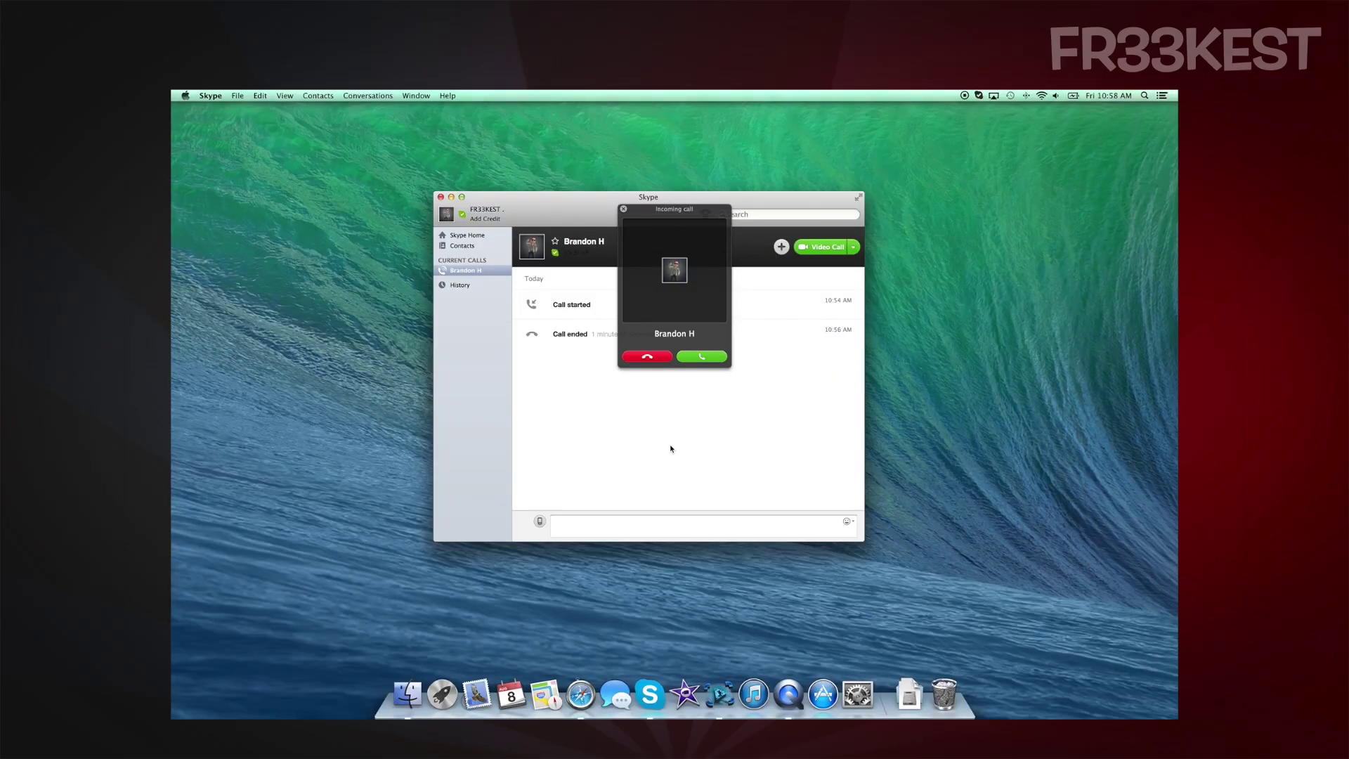
Accept the Xbox call, mute the Mac microphone, and return to Game Capture HD
left_click(719, 358)
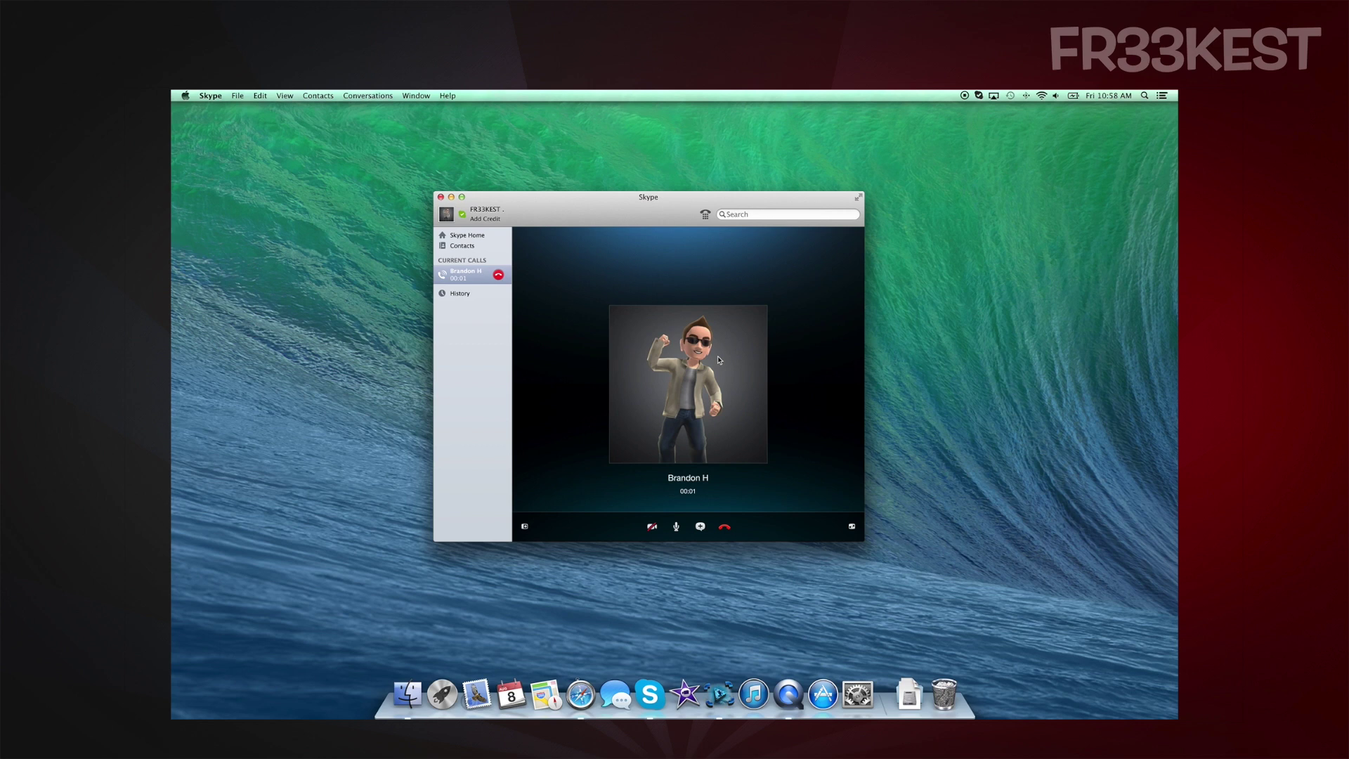
left_click(676, 526)
key("super+Tab")
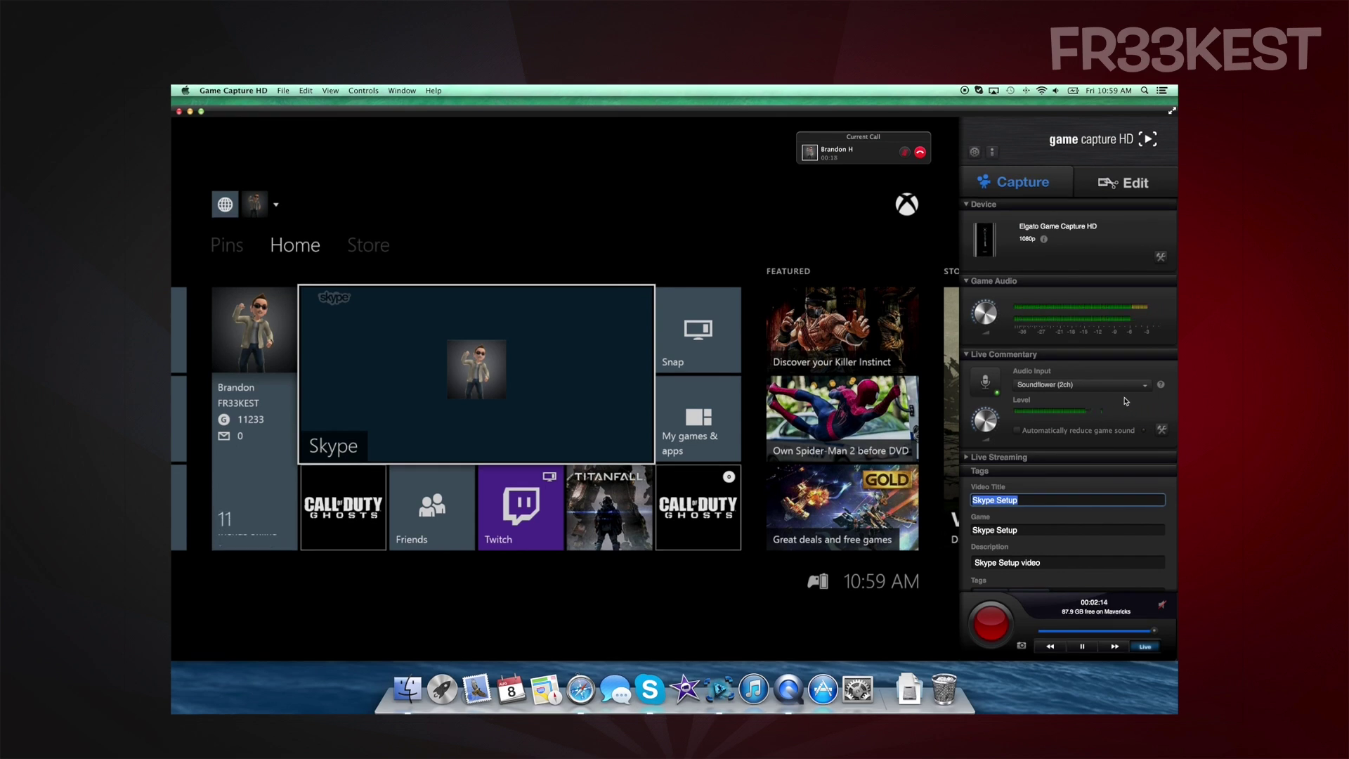
Scroll the Live Commentary Level knob down from 5 dB toward -3 dB
mouse_move(989, 420)
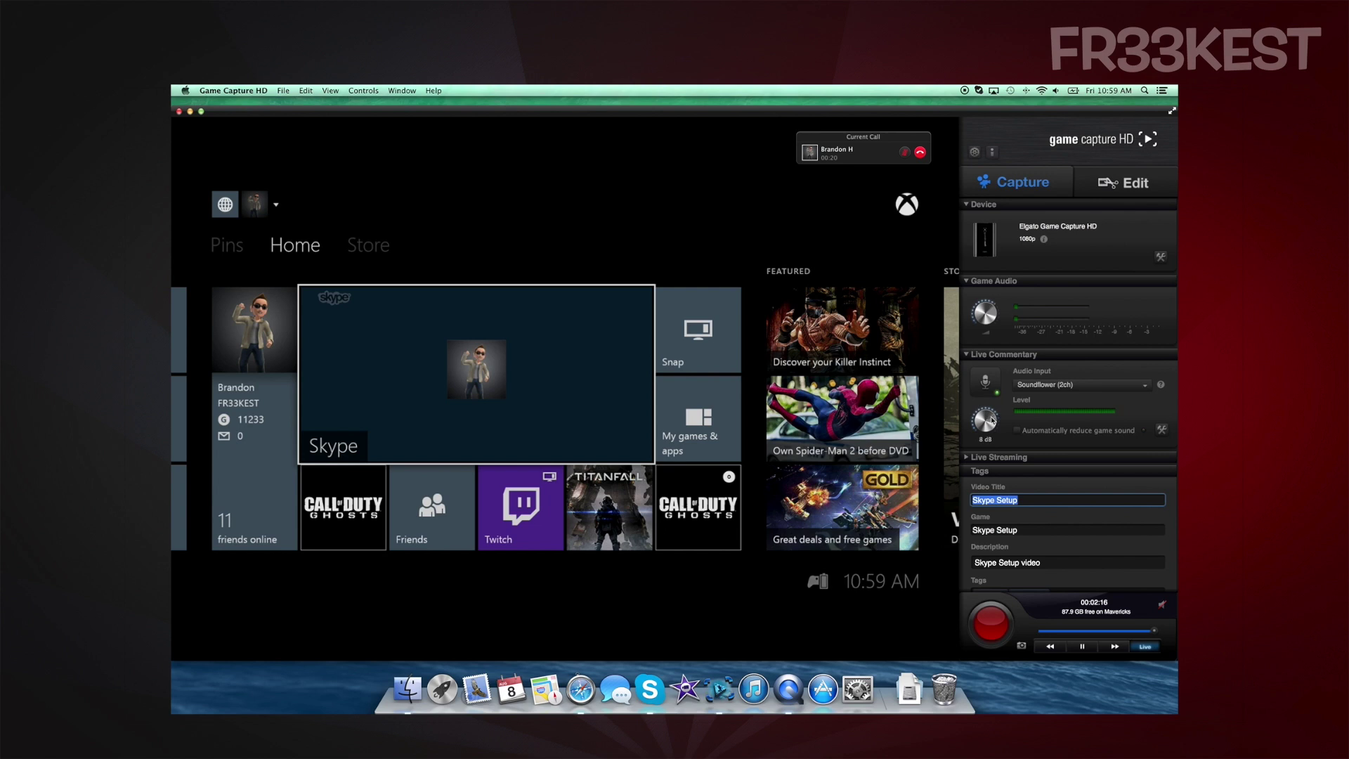
scroll(989, 417, "down", 1)
scroll(989, 416, "down", 7)
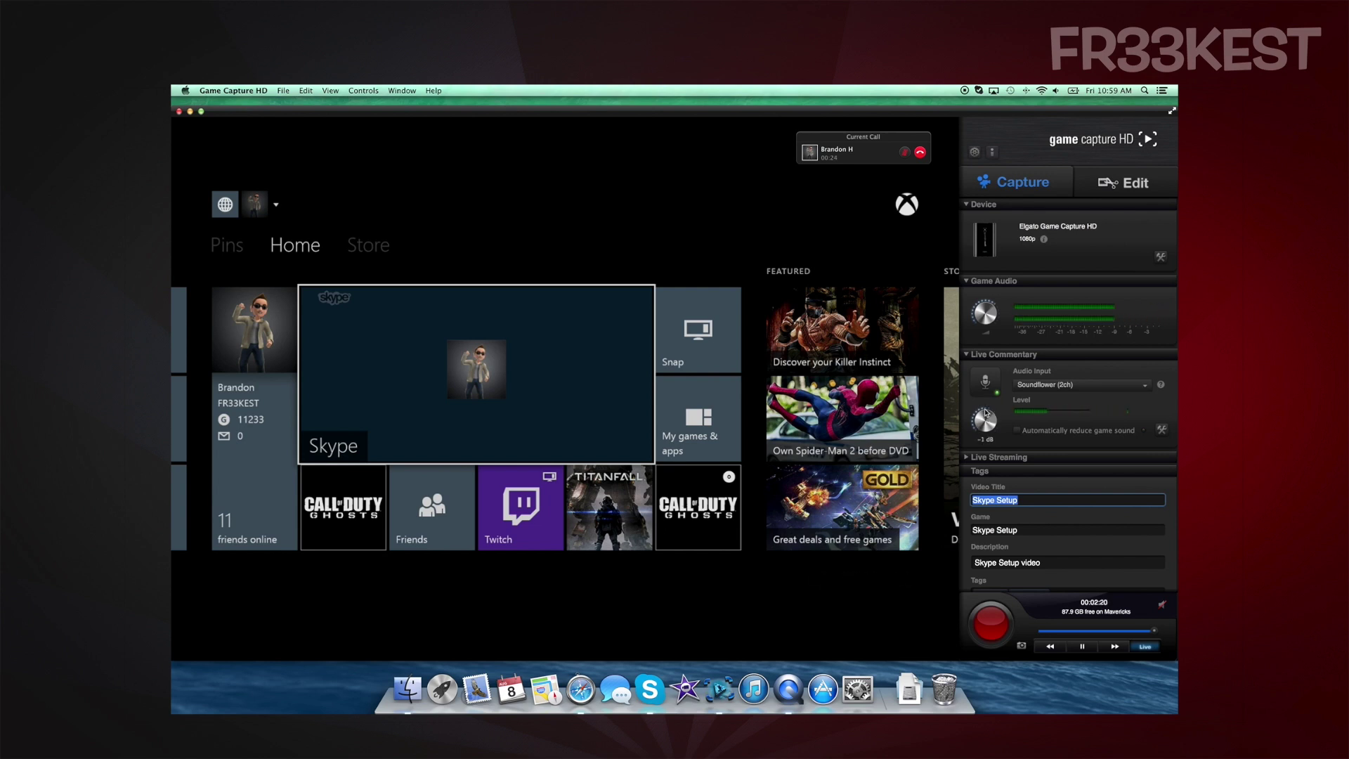